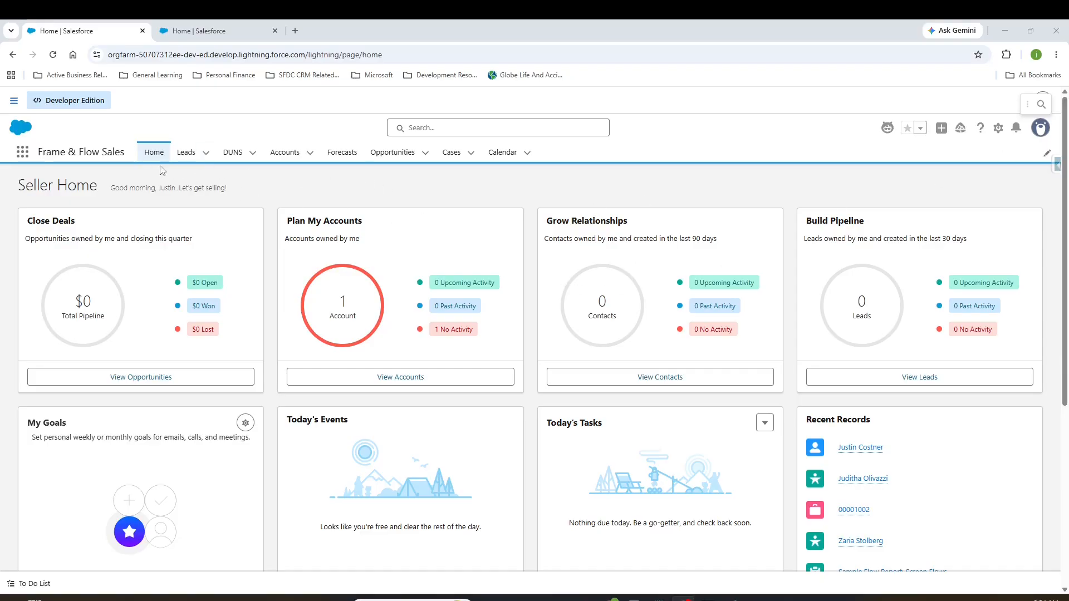
Step: Open Salesforce Setup, search its pages for "einstein" and open Einstein Setup to check the Einstein settings
{"action": "left_click", "coordinate": [998, 131]}
{"action": "left_click", "coordinate": [960, 174]}
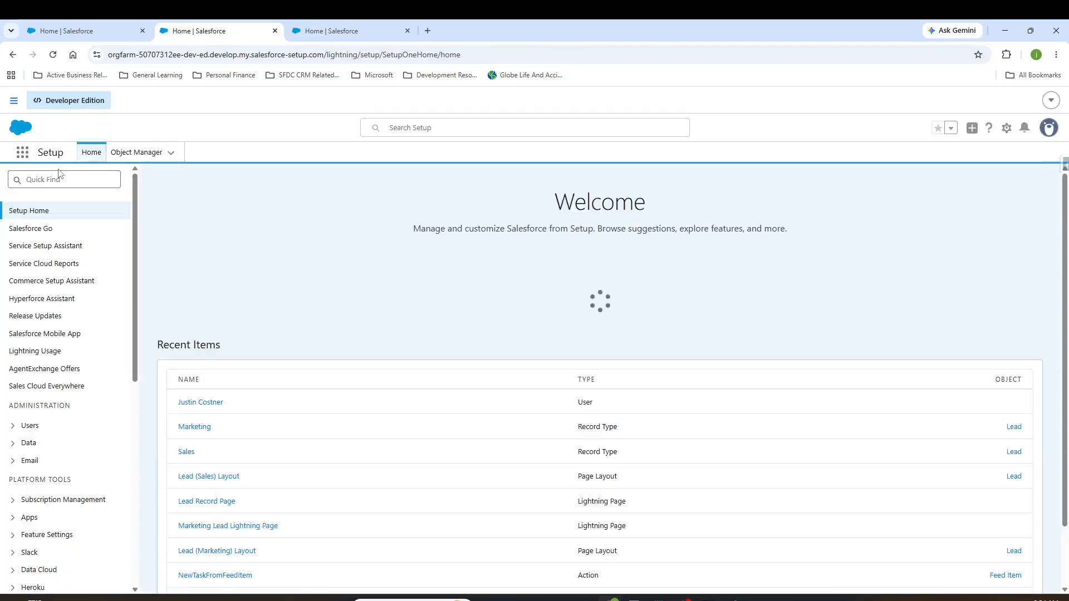
{"action": "left_click", "coordinate": [58, 178]}
{"action": "type", "text": "ein"}
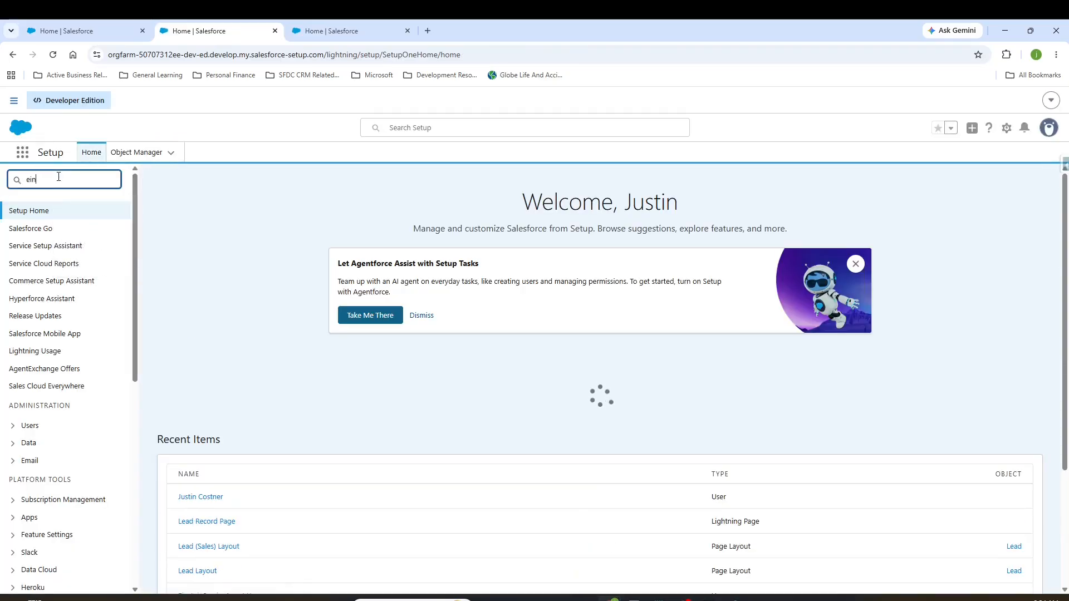
{"action": "type", "text": "stein"}
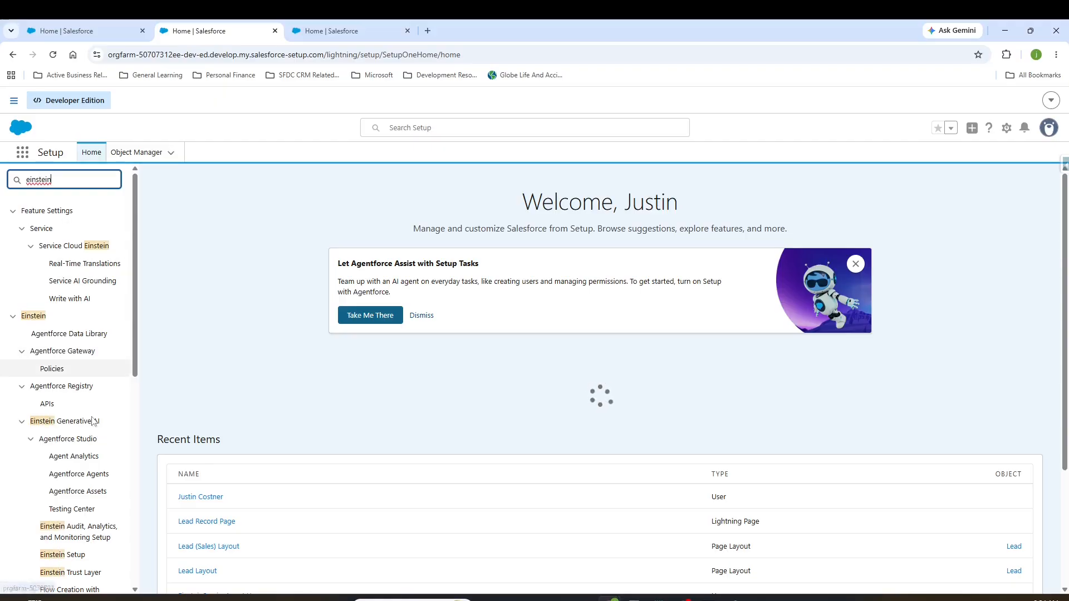
{"action": "left_click", "coordinate": [83, 554]}
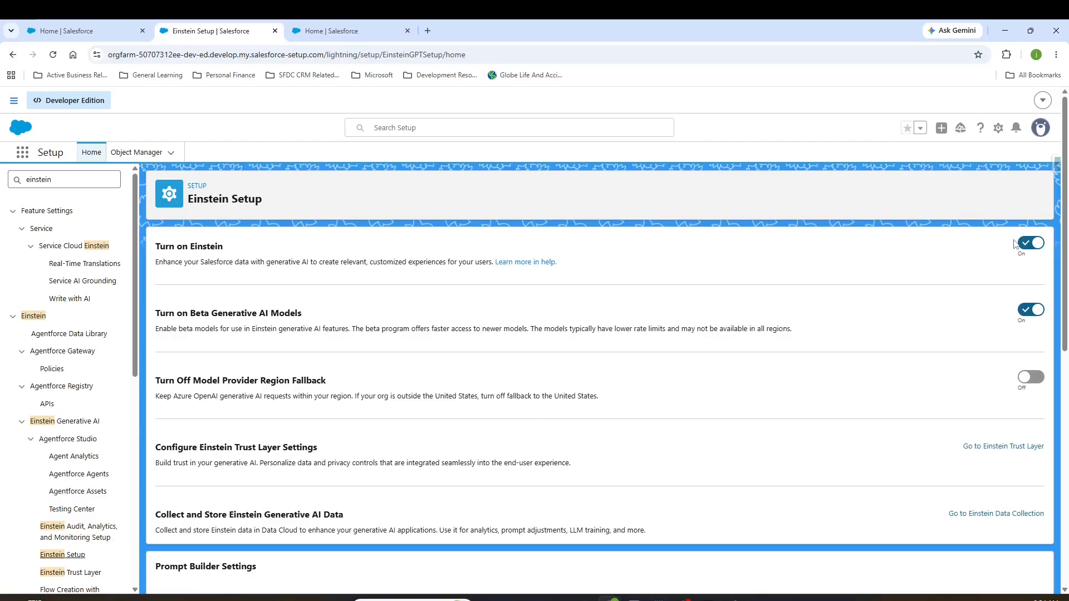
Step: Find the Salesforce Go page in Setup and search its features for "agentforce"
{"action": "double_click", "coordinate": [87, 181]}
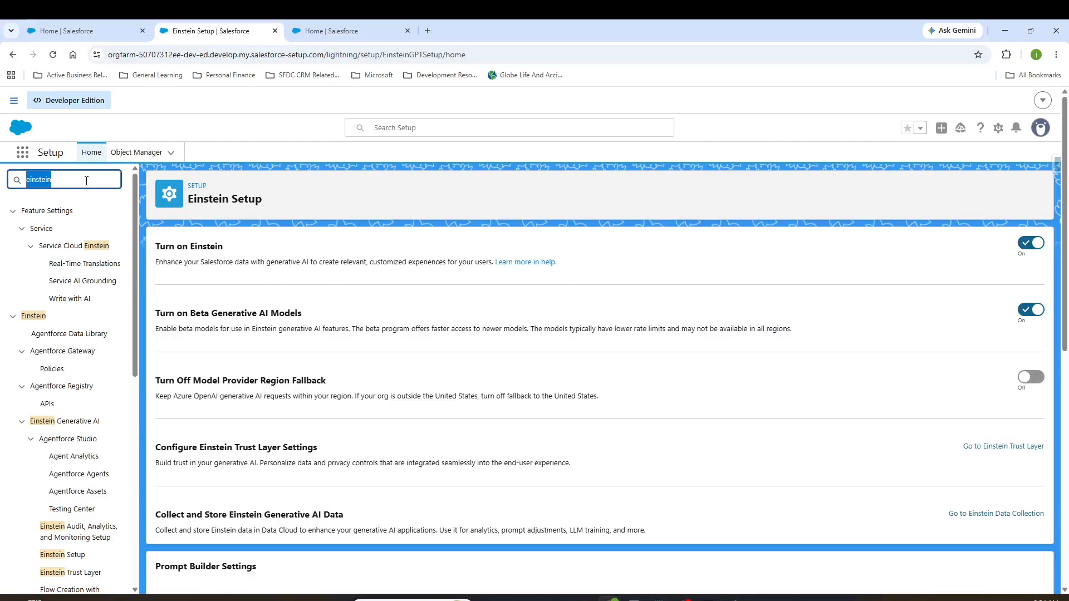
{"action": "type", "text": "sale"}
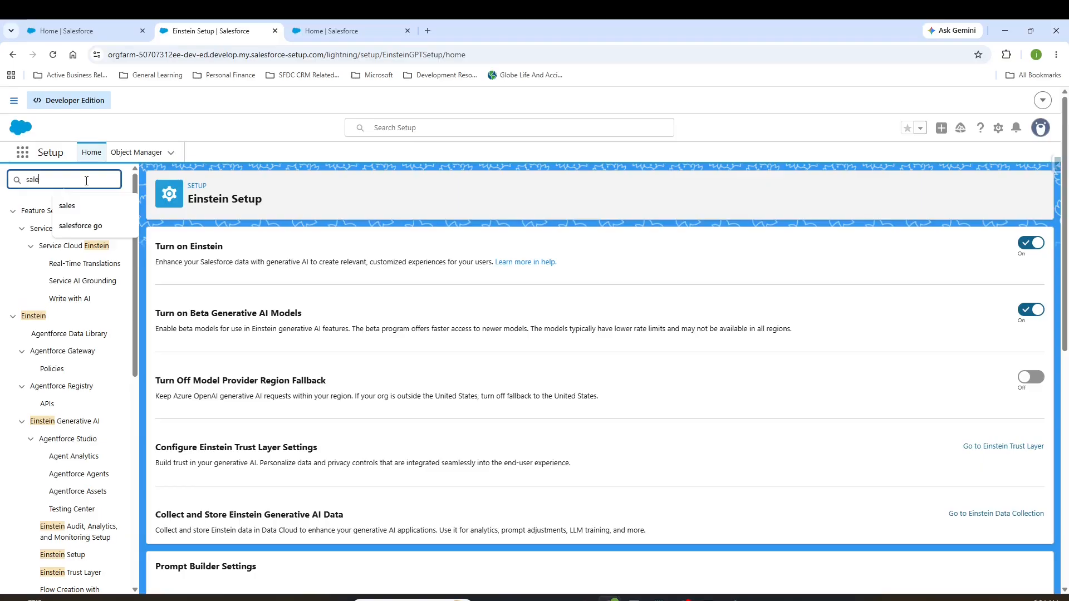
{"action": "type", "text": "sforce"}
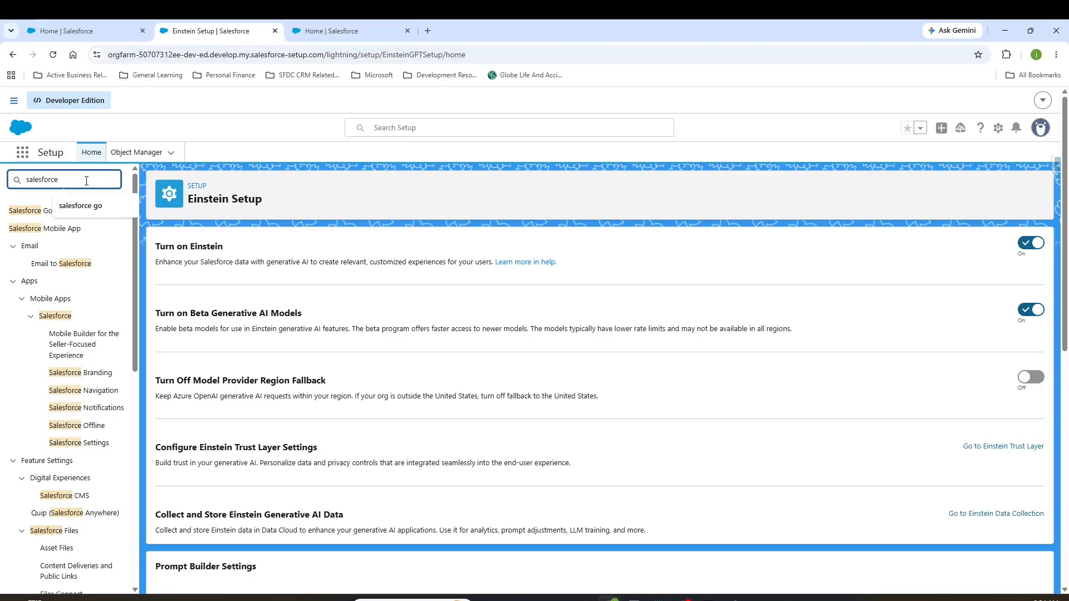
{"action": "left_click", "coordinate": [43, 214]}
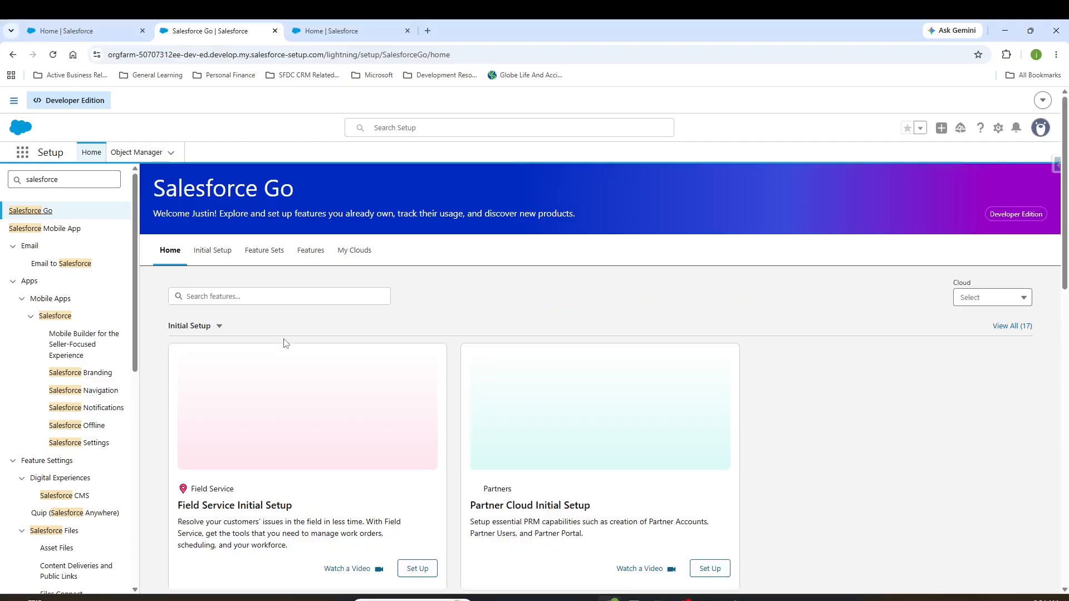
{"action": "left_click", "coordinate": [255, 299]}
{"action": "type", "text": "agentforce"}
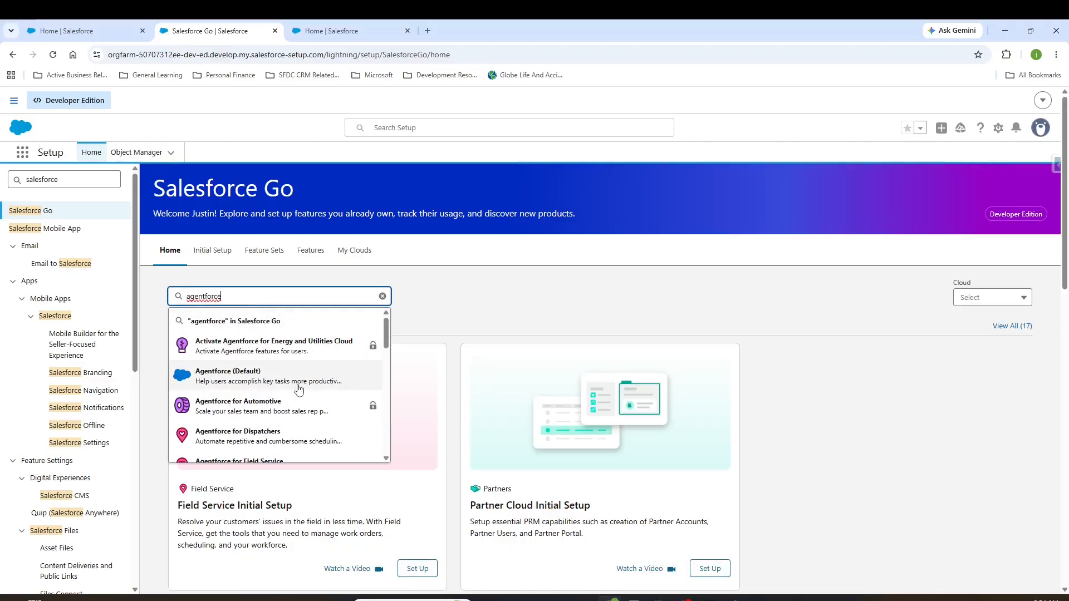
Step: Search Setup for "prompt" and open Prompt Builder
{"action": "double_click", "coordinate": [72, 181]}
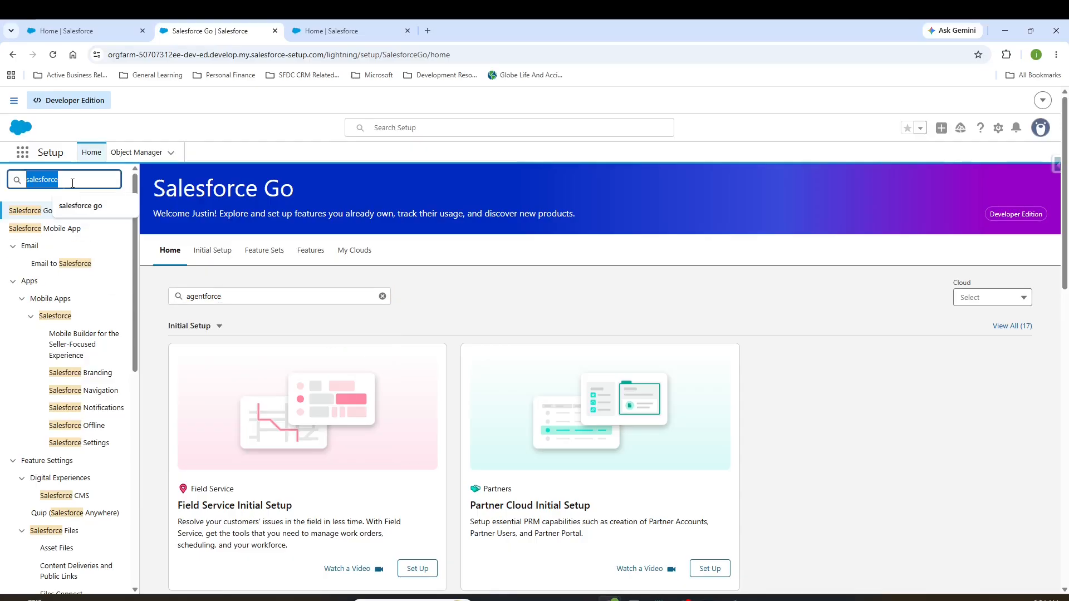
{"action": "type", "text": "prompt"}
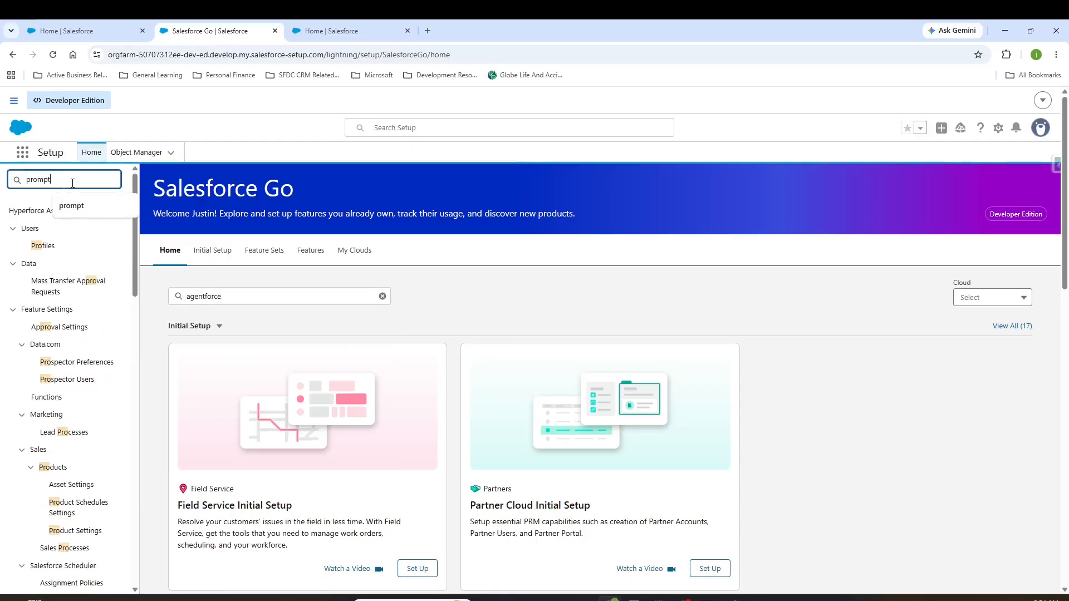
{"action": "left_click", "coordinate": [63, 247]}
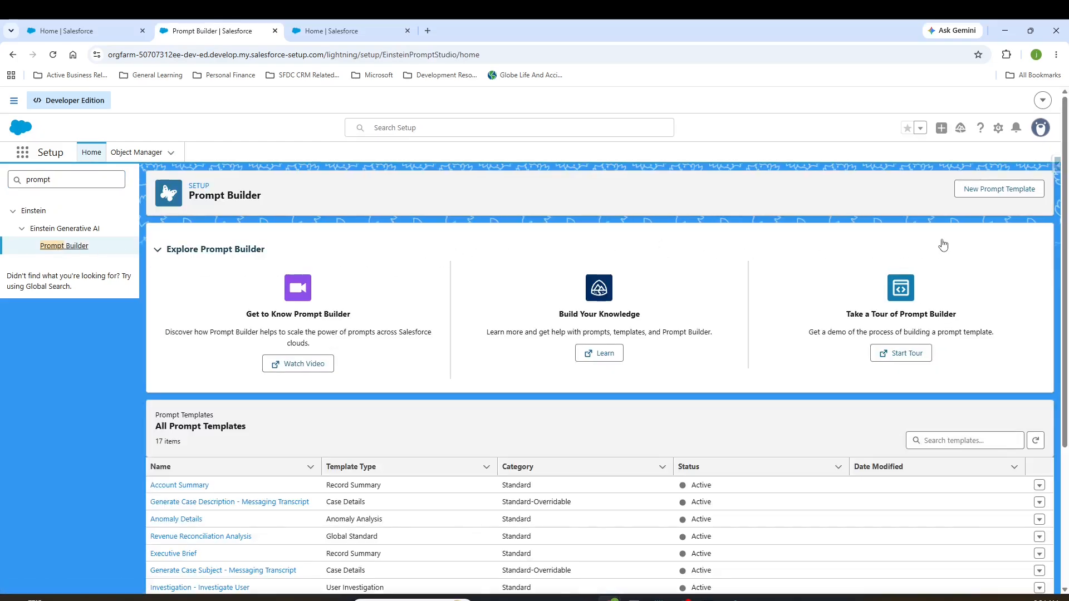
Step: Start a new prompt template, examine the available prompt template types, and cancel without creating it
{"action": "left_click", "coordinate": [986, 188]}
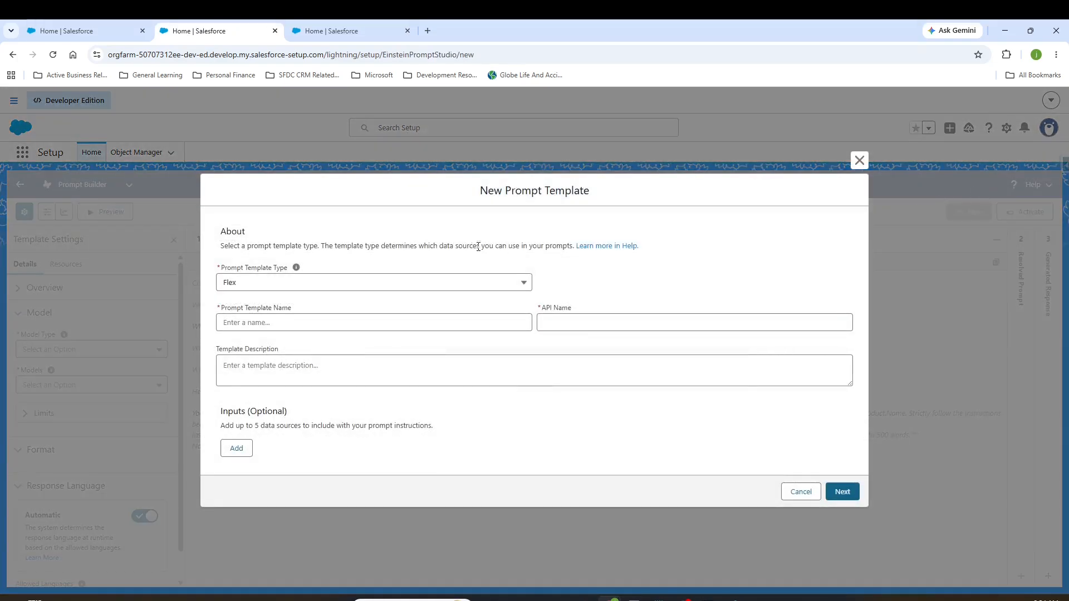
{"action": "left_click", "coordinate": [439, 281]}
{"action": "scroll", "coordinate": [422, 346], "scroll_direction": "down", "scroll_amount": 2}
{"action": "scroll", "coordinate": [423, 346], "scroll_direction": "down", "scroll_amount": 2}
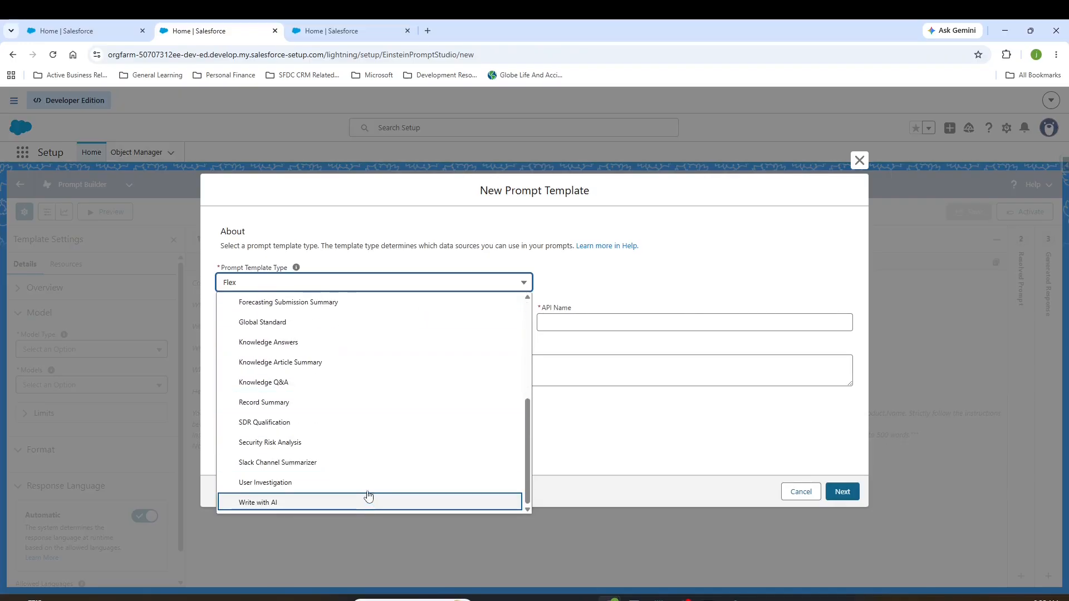
{"action": "scroll", "coordinate": [363, 437], "scroll_direction": "up", "scroll_amount": 1}
{"action": "scroll", "coordinate": [363, 437], "scroll_direction": "up", "scroll_amount": 3}
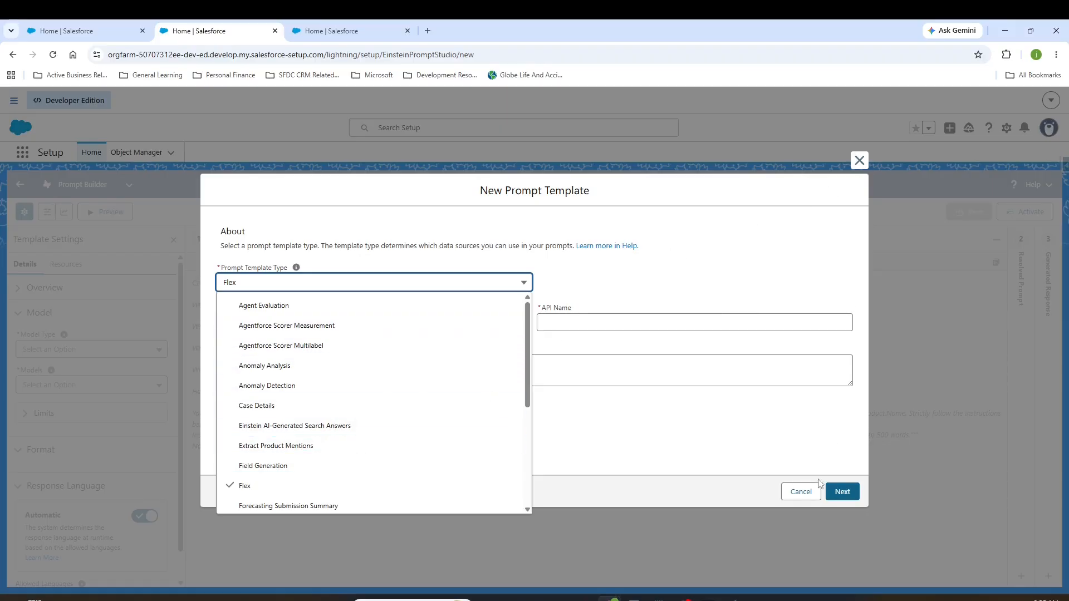
{"action": "left_click", "coordinate": [809, 504]}
{"action": "left_click", "coordinate": [802, 492]}
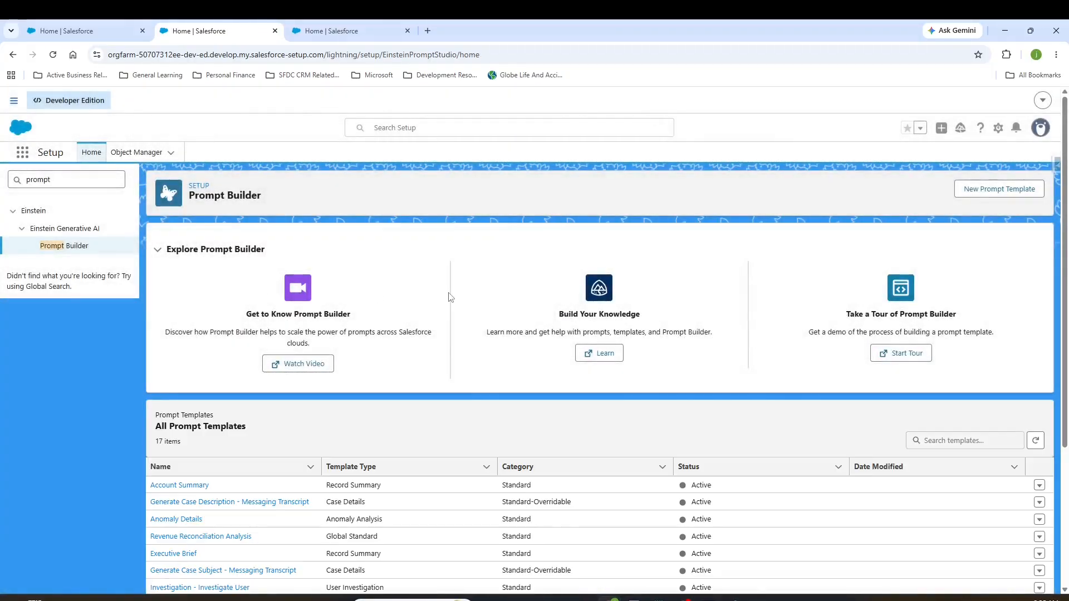
Step: Open the Lead Research Agent prompt template and expand its Overview settings to inspect the template type
{"action": "scroll", "coordinate": [446, 296], "scroll_direction": "down", "scroll_amount": 3}
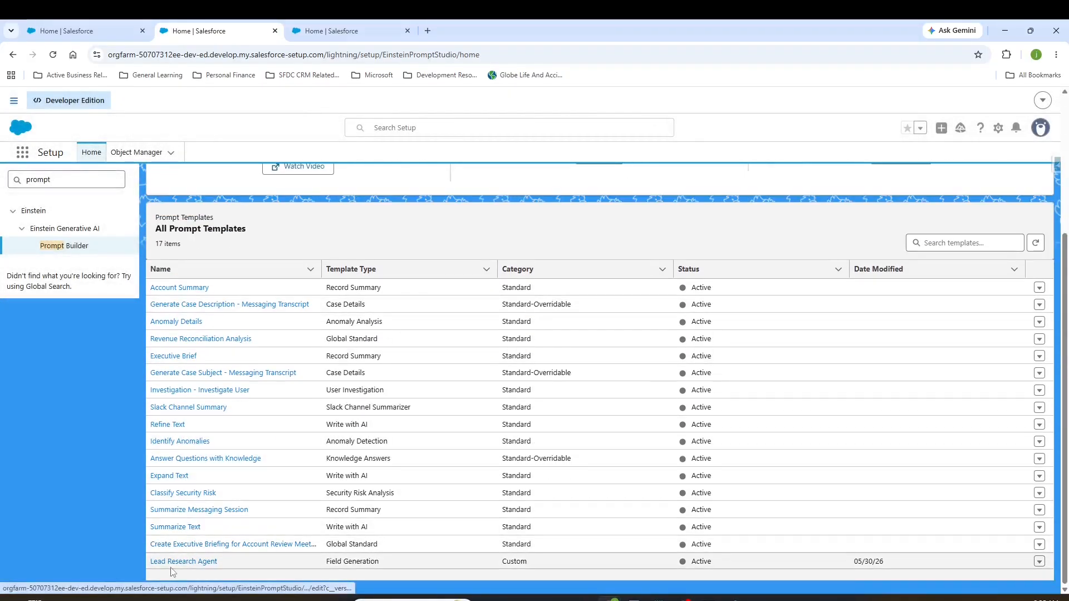
{"action": "left_click", "coordinate": [202, 562]}
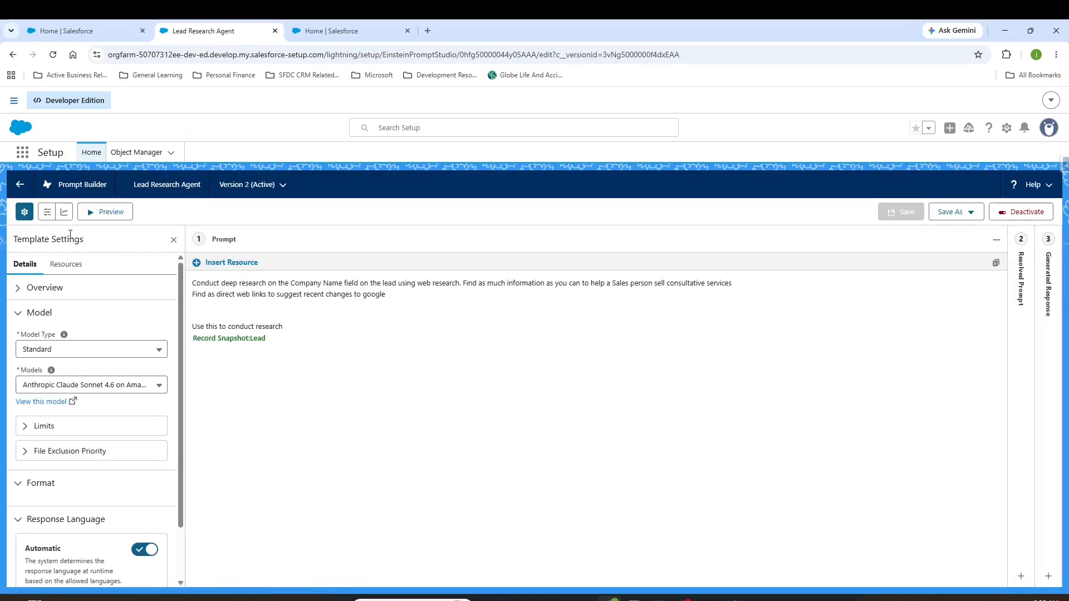
{"action": "left_click", "coordinate": [29, 293]}
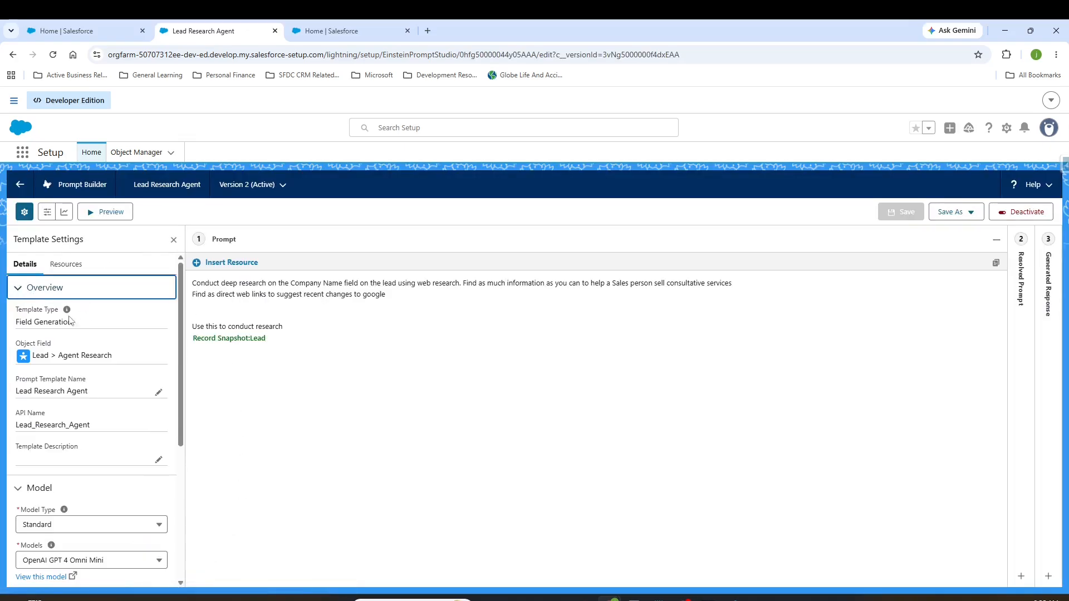
{"action": "left_click", "coordinate": [28, 294]}
{"action": "left_click", "coordinate": [27, 300]}
{"action": "left_click_drag", "start_coordinate": [20, 321], "coordinate": [108, 328]}
{"action": "left_click", "coordinate": [108, 327]}
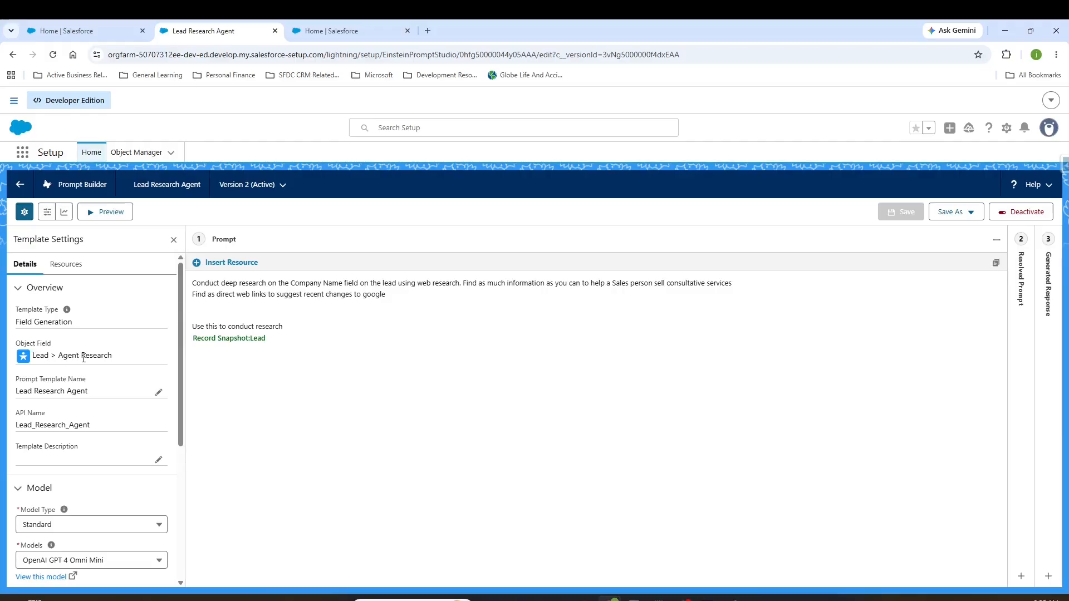
Step: Examine the template's object field, the selectable AI models, and the format and response language settings
{"action": "scroll", "coordinate": [83, 358], "scroll_direction": "down", "scroll_amount": 1}
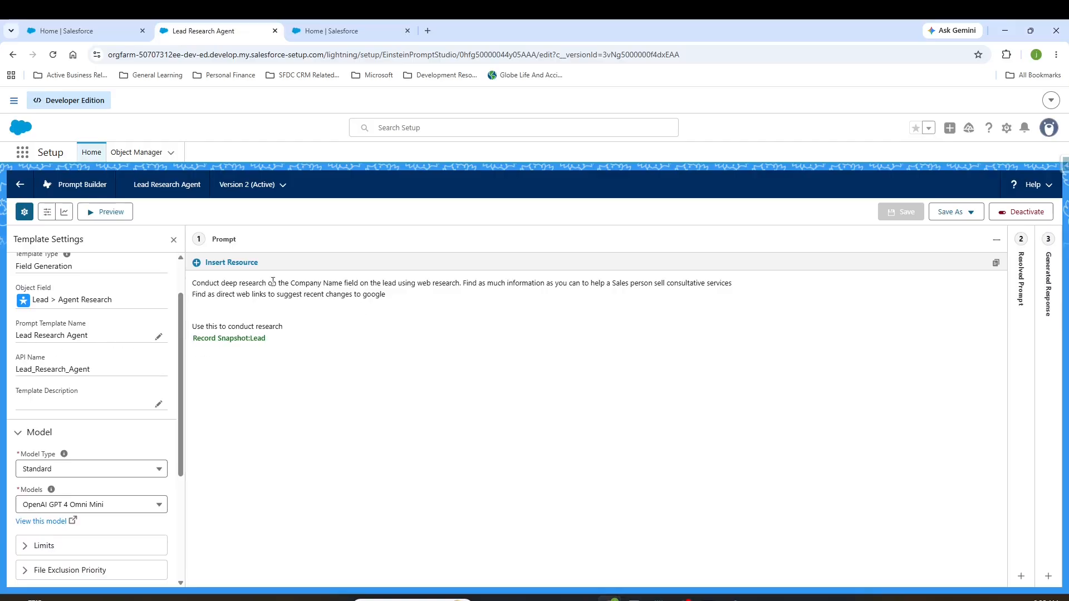
{"action": "scroll", "coordinate": [112, 392], "scroll_direction": "down", "scroll_amount": 1}
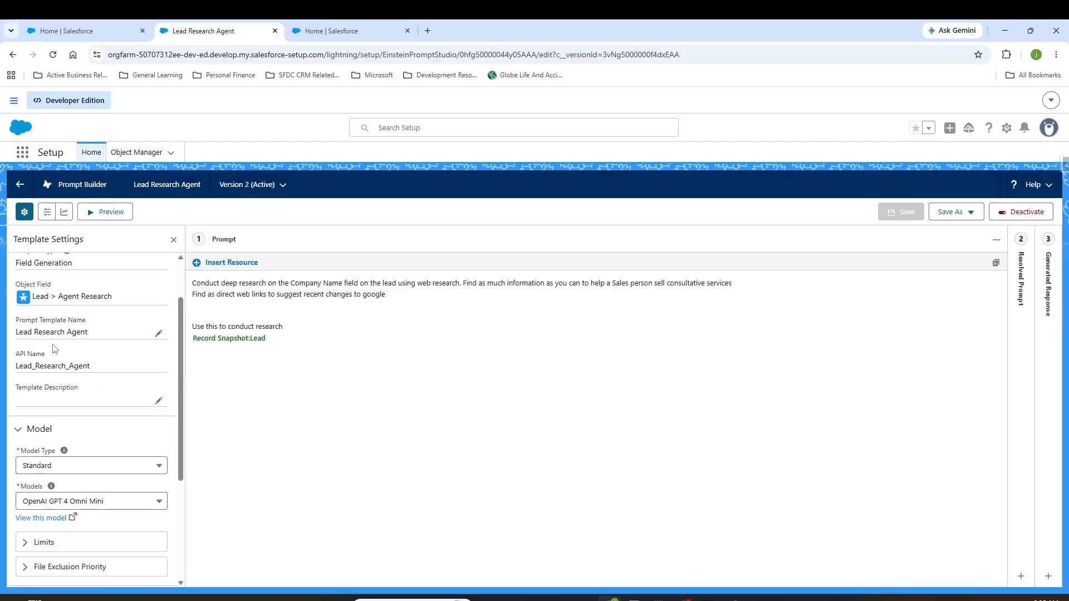
{"action": "scroll", "coordinate": [125, 356], "scroll_direction": "down", "scroll_amount": 1}
{"action": "scroll", "coordinate": [125, 356], "scroll_direction": "down", "scroll_amount": 1}
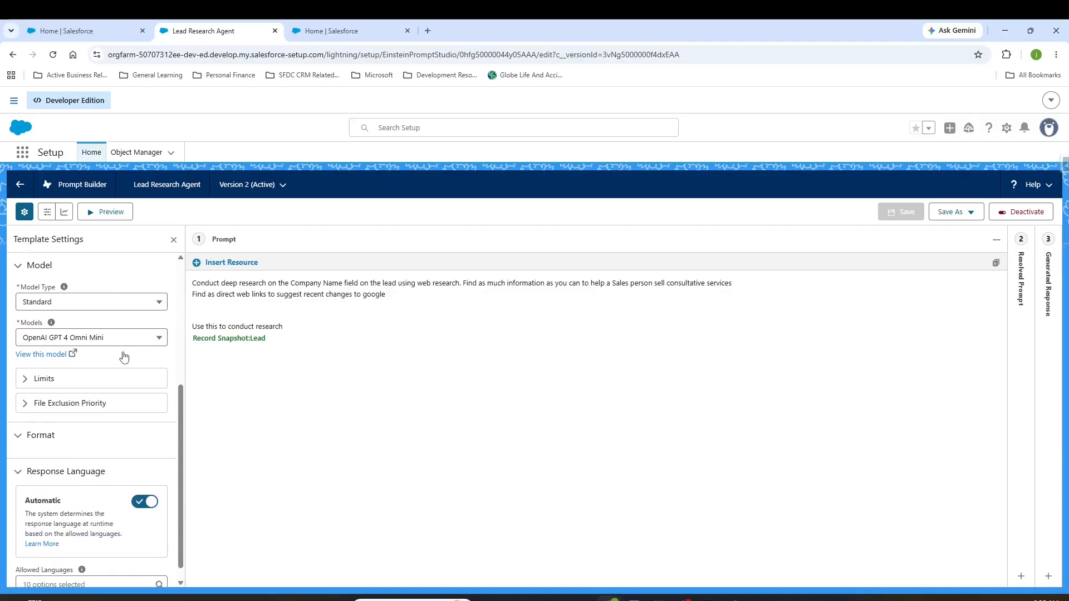
{"action": "left_click", "coordinate": [121, 343]}
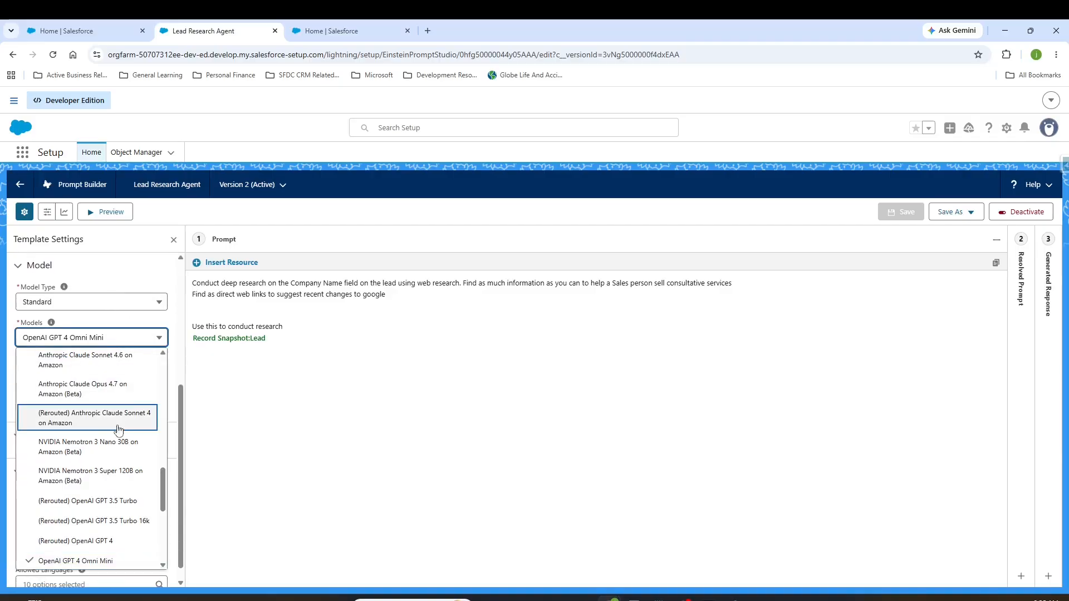
{"action": "left_click", "coordinate": [130, 271]}
{"action": "left_click", "coordinate": [46, 397]}
{"action": "scroll", "coordinate": [46, 397], "scroll_direction": "down", "scroll_amount": 3}
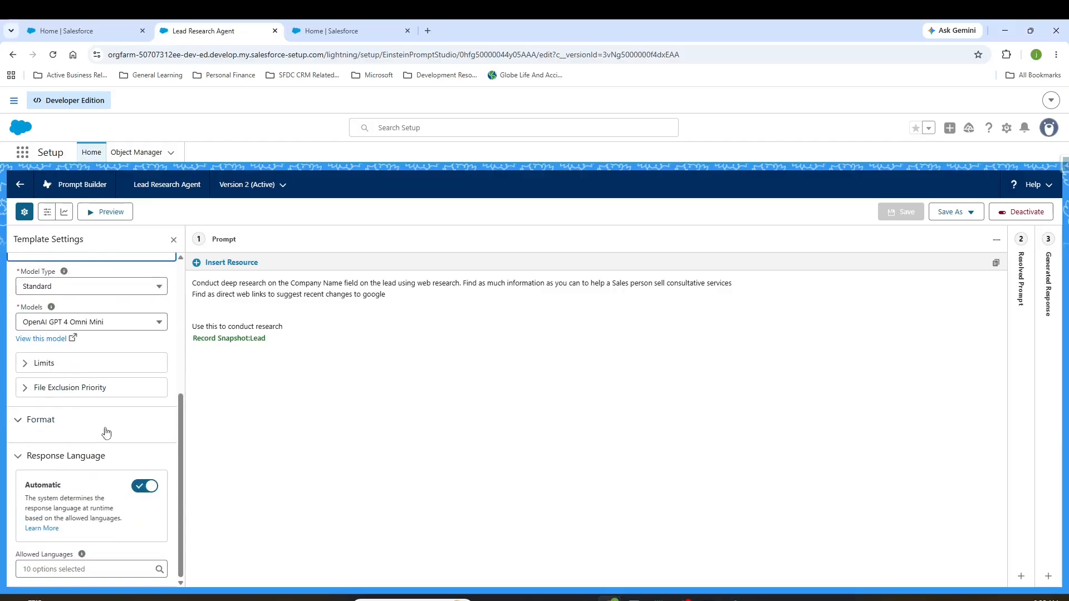
{"action": "scroll", "coordinate": [123, 390], "scroll_direction": "up", "scroll_amount": 3}
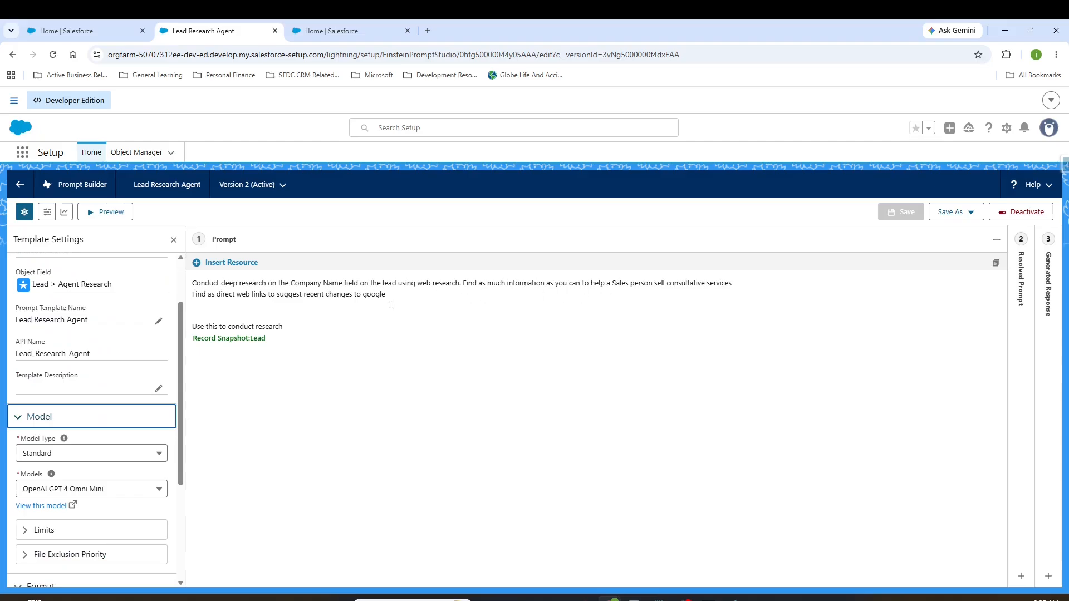
Step: Review the prompt's deep research instructions and its "Use this to conduct research" line
{"action": "left_click_drag", "start_coordinate": [391, 305], "coordinate": [192, 283]}
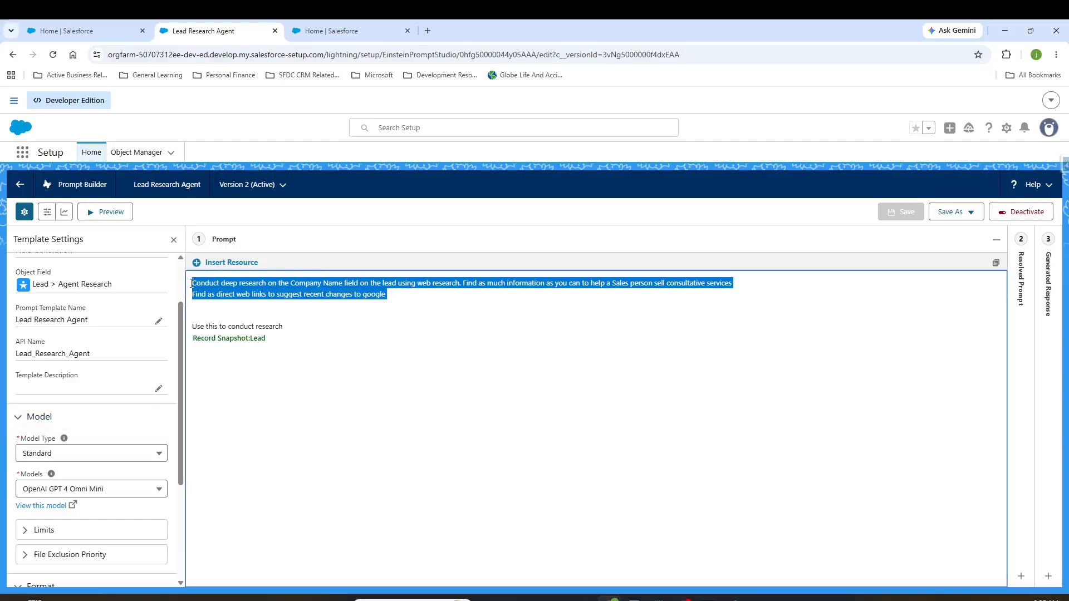
{"action": "left_click", "coordinate": [390, 318]}
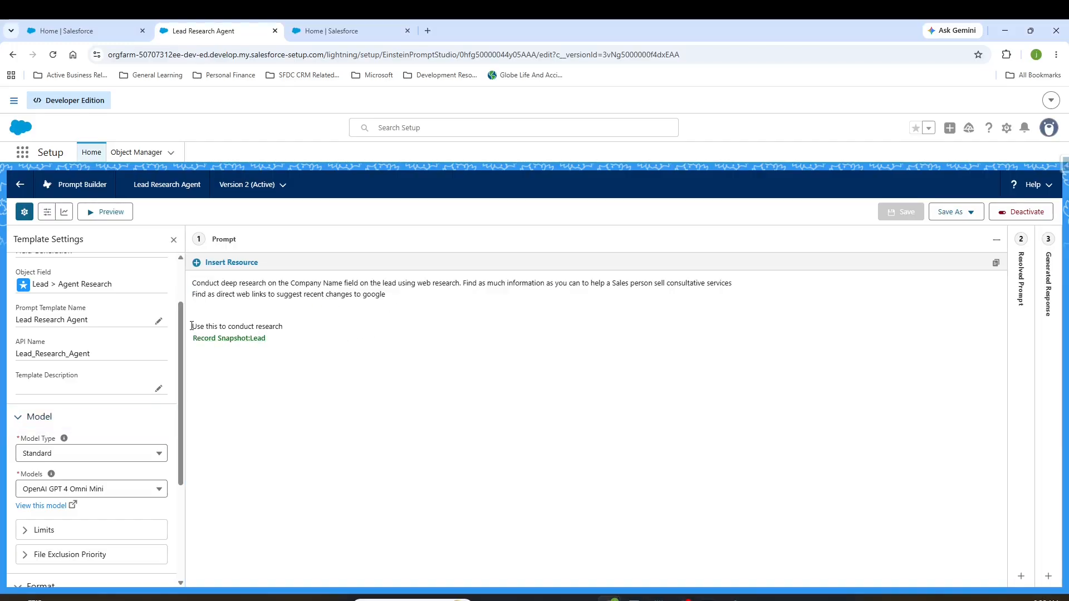
{"action": "left_click_drag", "start_coordinate": [192, 325], "coordinate": [287, 327]}
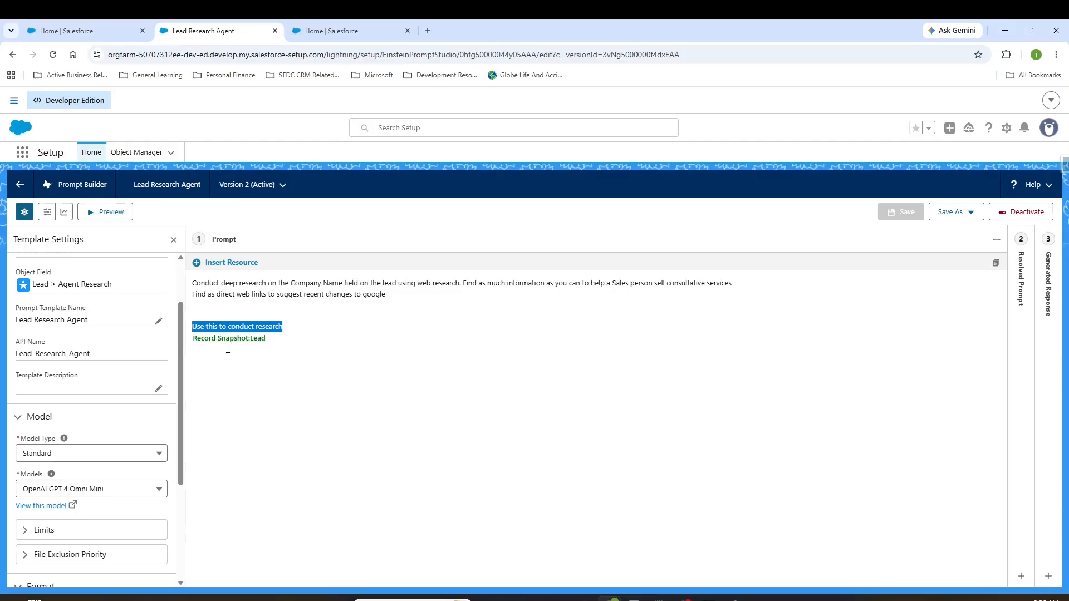
Step: Bring up the insertable resources in the prompt text and examine the available Inputs, Actions and Global options
{"action": "left_click", "coordinate": [213, 264]}
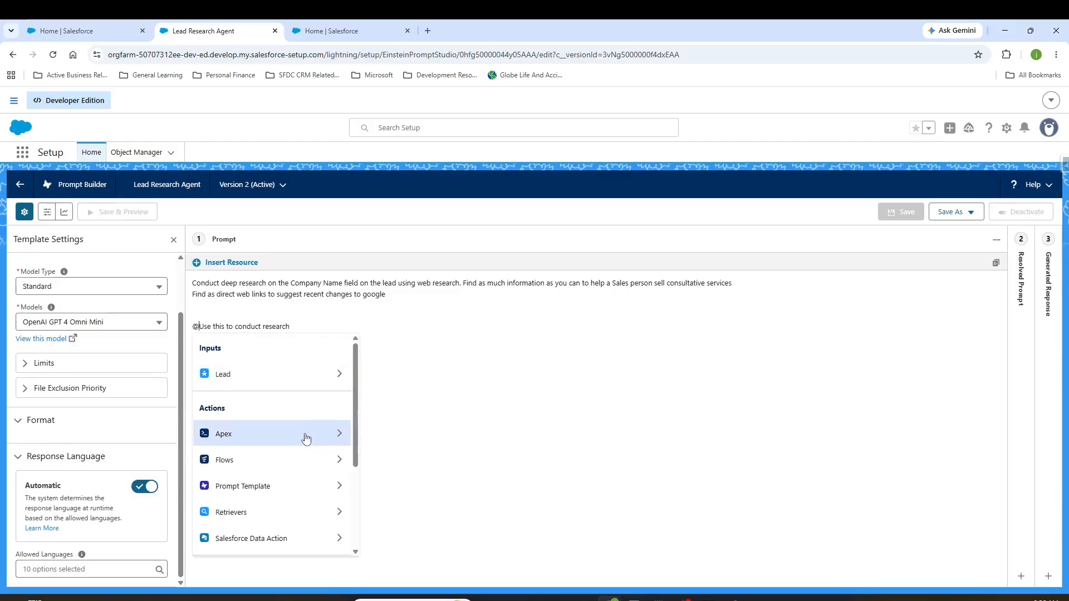
{"action": "scroll", "coordinate": [301, 401], "scroll_direction": "down", "scroll_amount": 2}
{"action": "scroll", "coordinate": [296, 366], "scroll_direction": "up", "scroll_amount": 2}
{"action": "scroll", "coordinate": [298, 428], "scroll_direction": "down", "scroll_amount": 2}
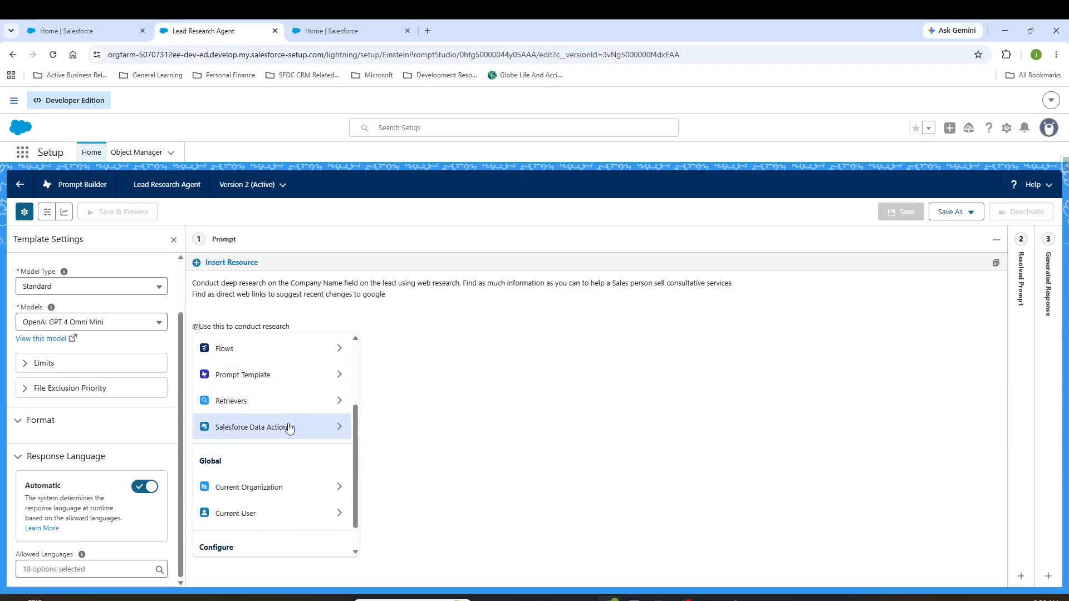
{"action": "scroll", "coordinate": [289, 437], "scroll_direction": "down", "scroll_amount": 1}
{"action": "scroll", "coordinate": [287, 432], "scroll_direction": "up", "scroll_amount": 3}
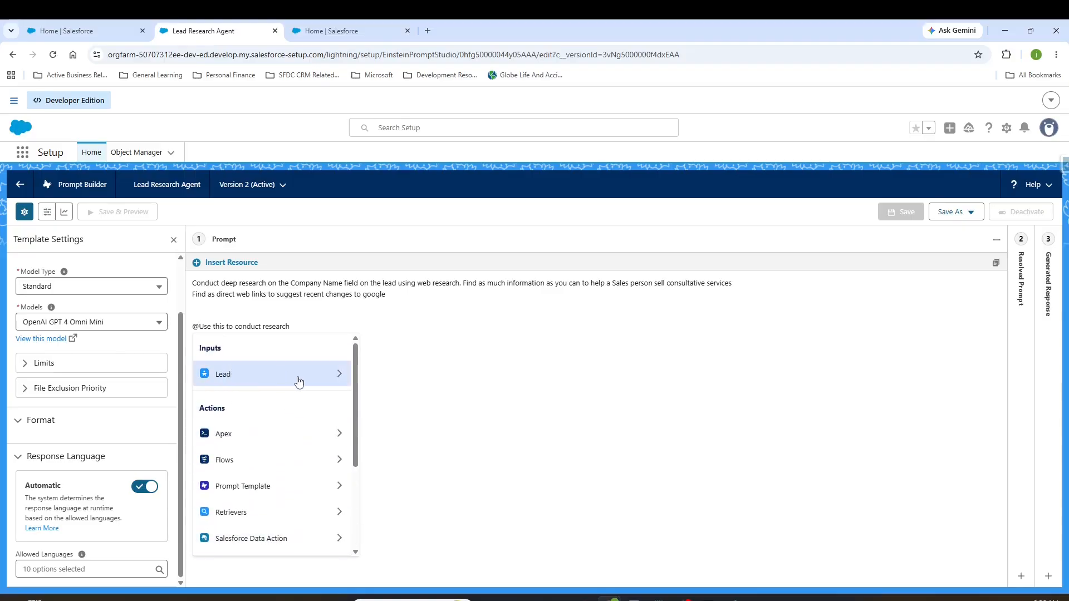
Step: Examine the Record Snapshot option and record fields offered under the Lead input, then leave the resource picker
{"action": "left_click", "coordinate": [279, 379]}
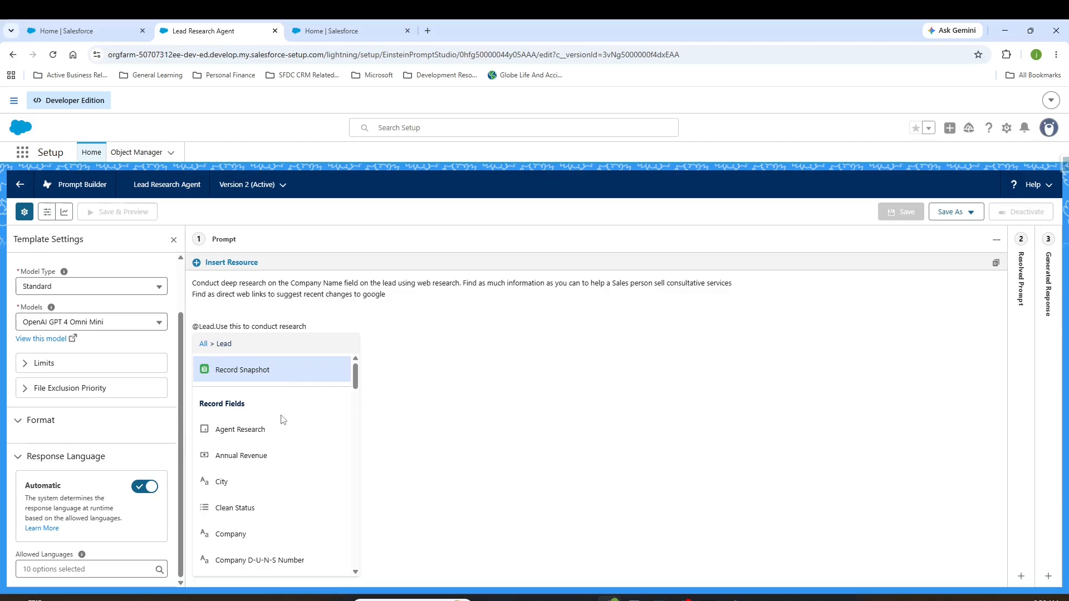
{"action": "scroll", "coordinate": [282, 420], "scroll_direction": "down", "scroll_amount": 6}
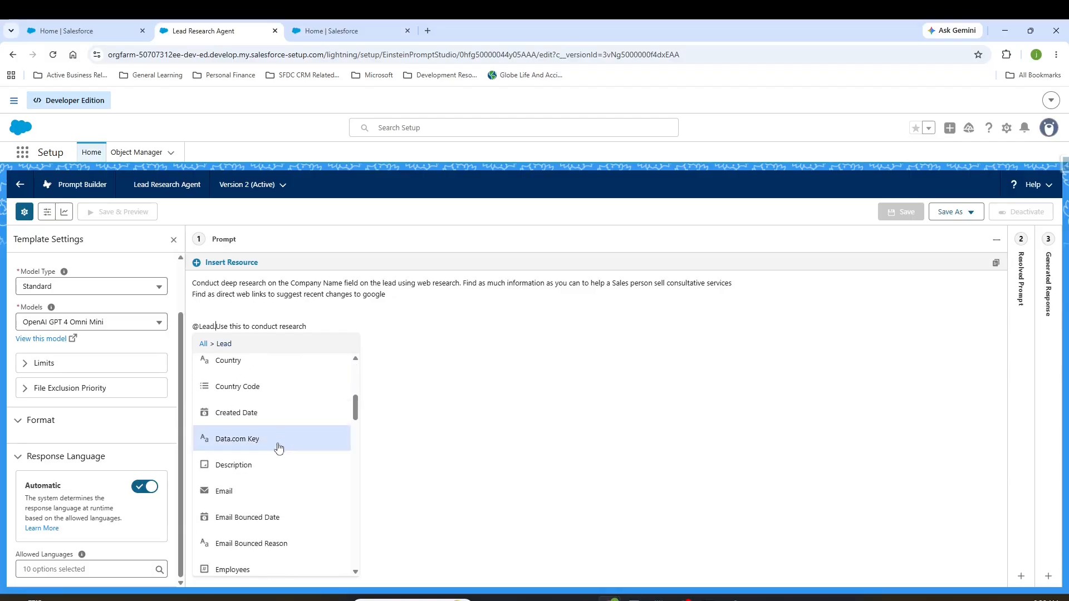
{"action": "scroll", "coordinate": [274, 496], "scroll_direction": "down", "scroll_amount": 8}
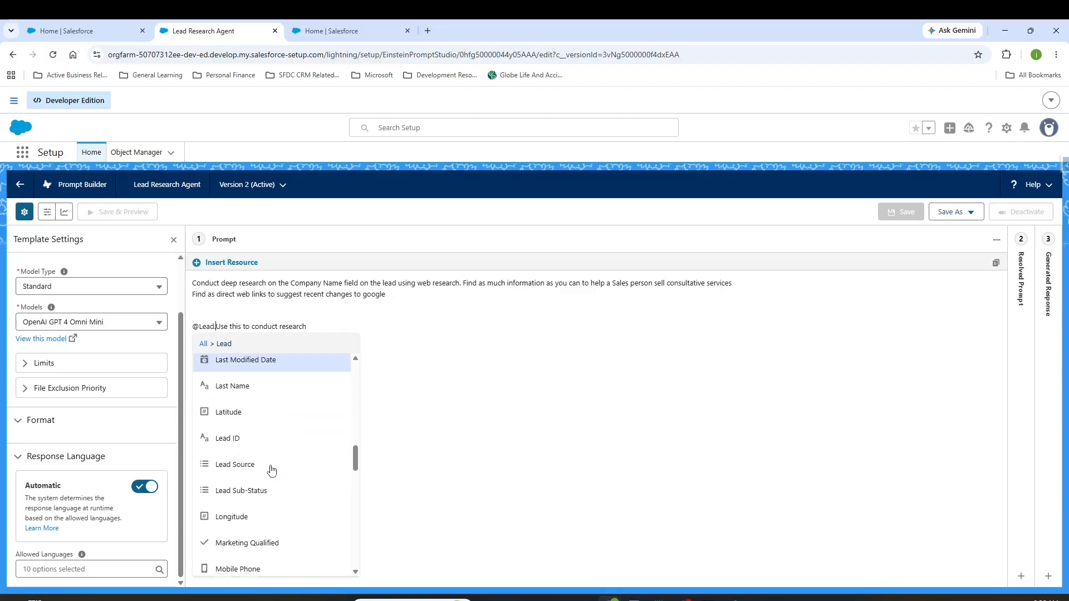
{"action": "scroll", "coordinate": [272, 456], "scroll_direction": "down", "scroll_amount": 8}
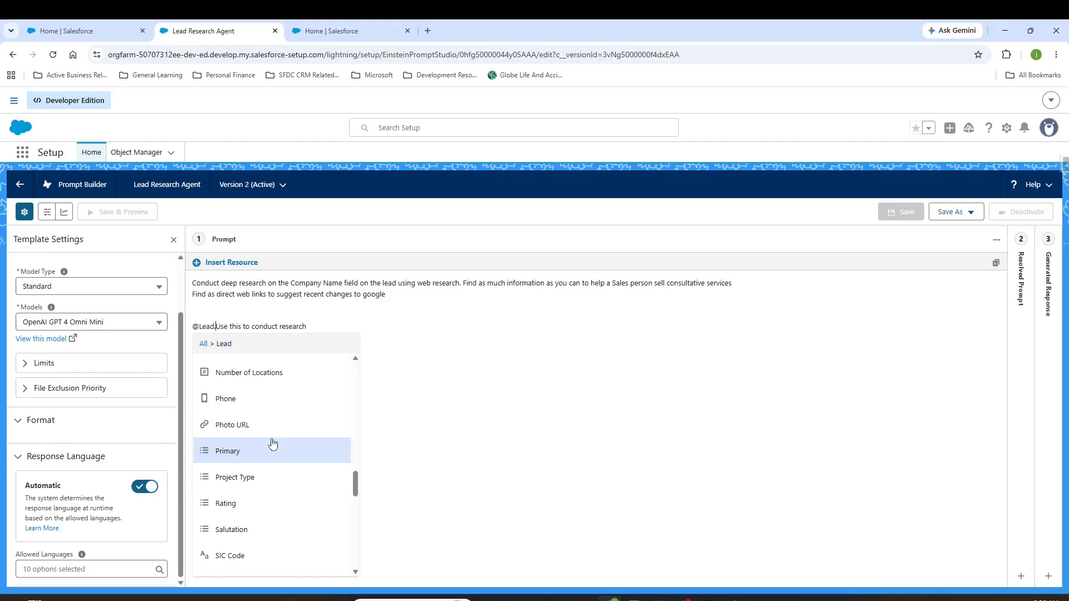
{"action": "scroll", "coordinate": [272, 434], "scroll_direction": "up", "scroll_amount": 20}
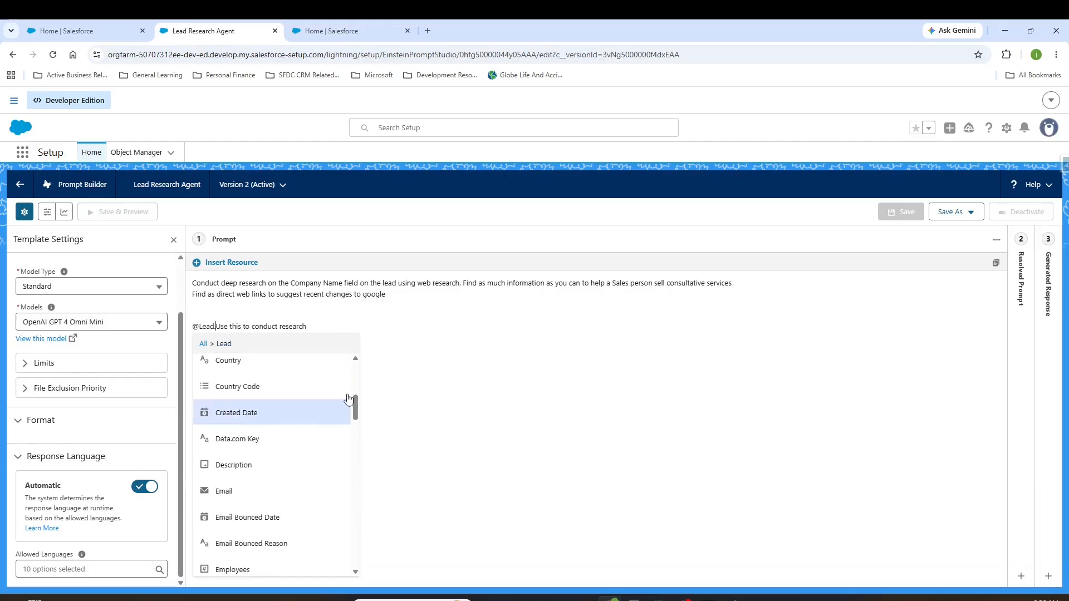
{"action": "left_click", "coordinate": [261, 364]}
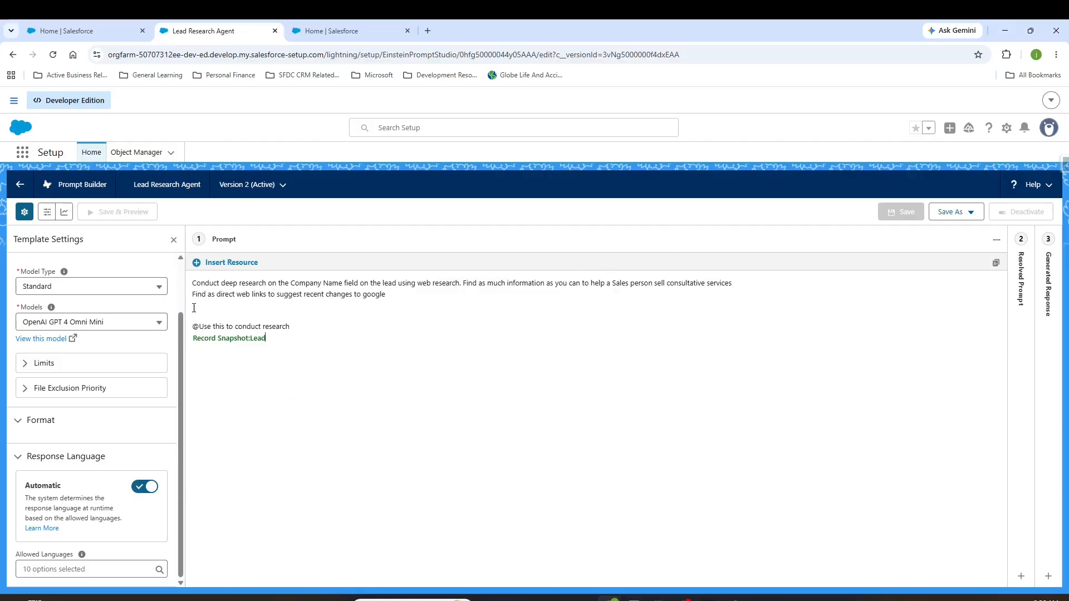
Step: Check the template's Resources and Overview details, and expand the Resolved Prompt and Generated Response sections
{"action": "left_click", "coordinate": [70, 266]}
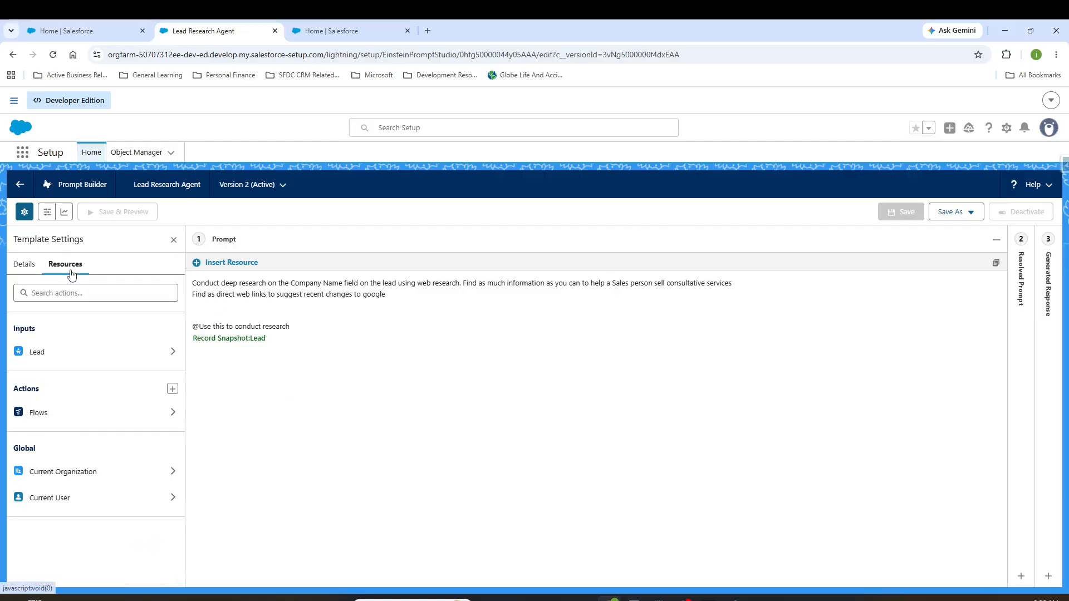
{"action": "left_click", "coordinate": [25, 265]}
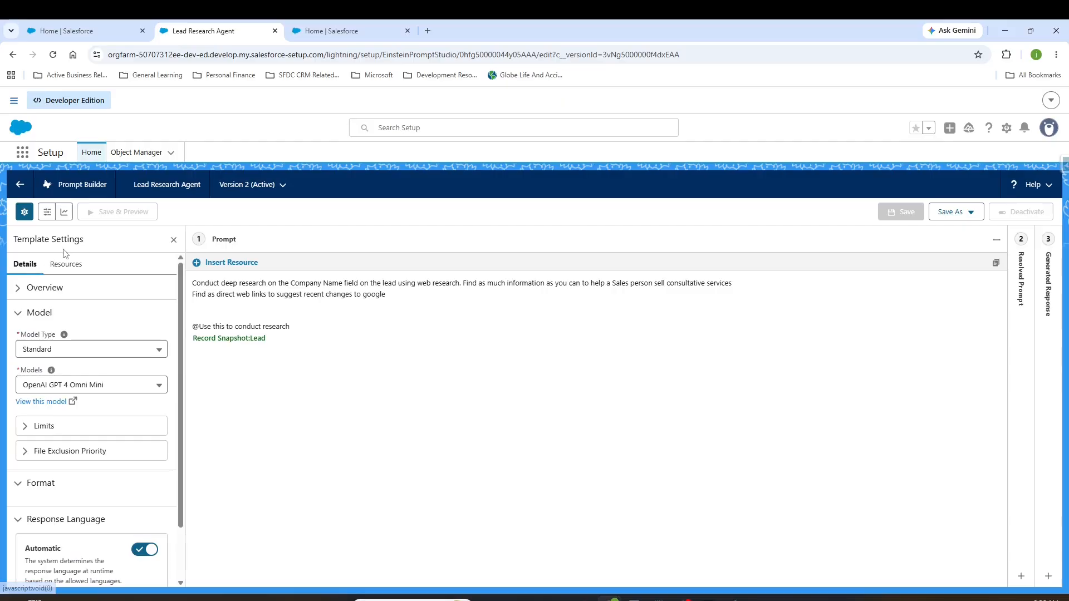
{"action": "left_click", "coordinate": [39, 287]}
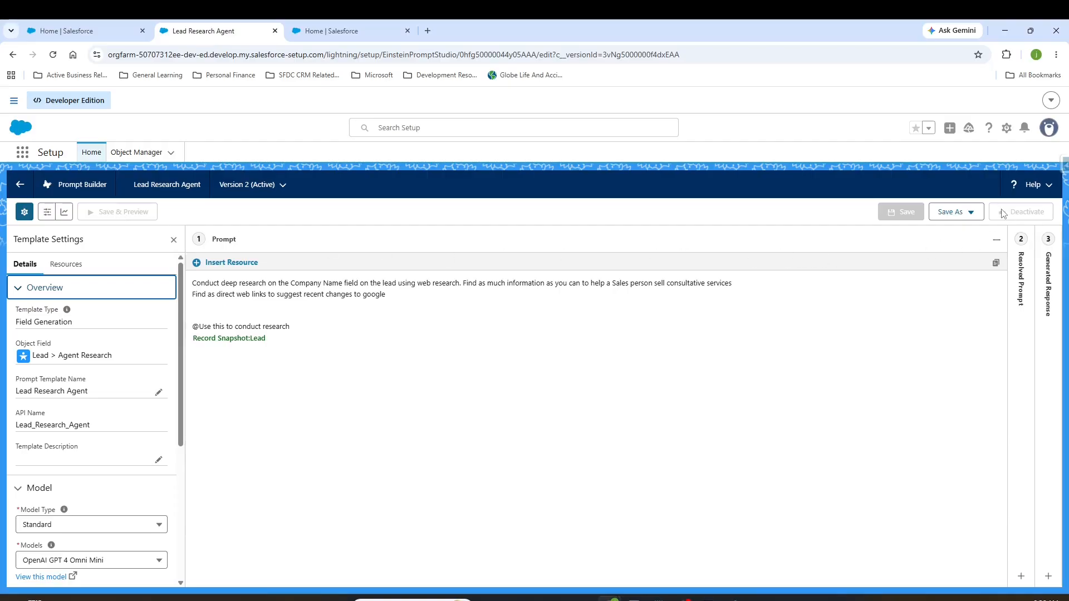
{"action": "left_click", "coordinate": [1019, 281]}
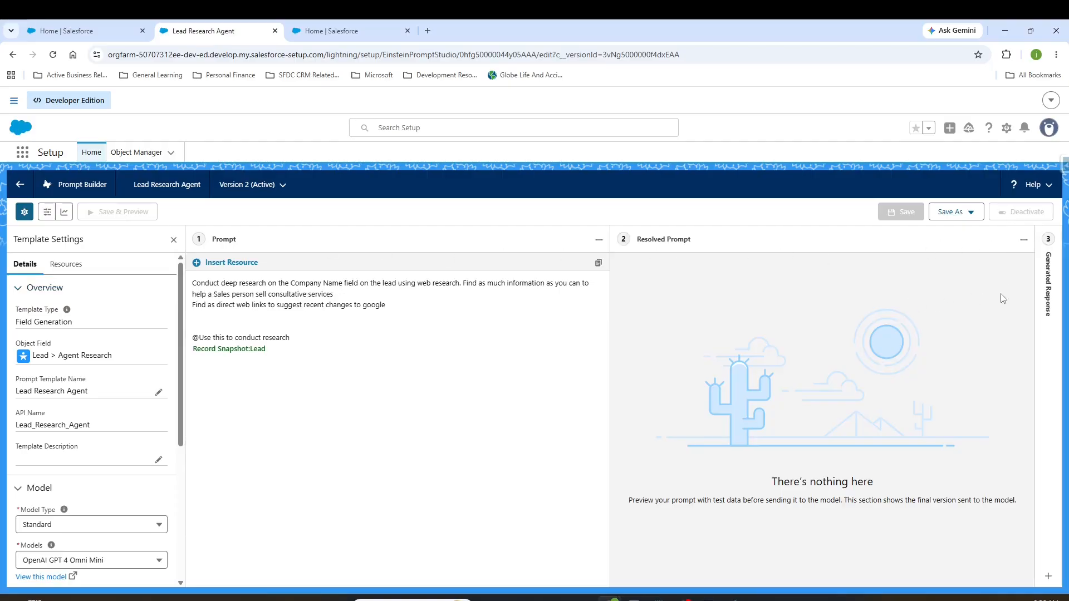
{"action": "left_click", "coordinate": [1042, 296]}
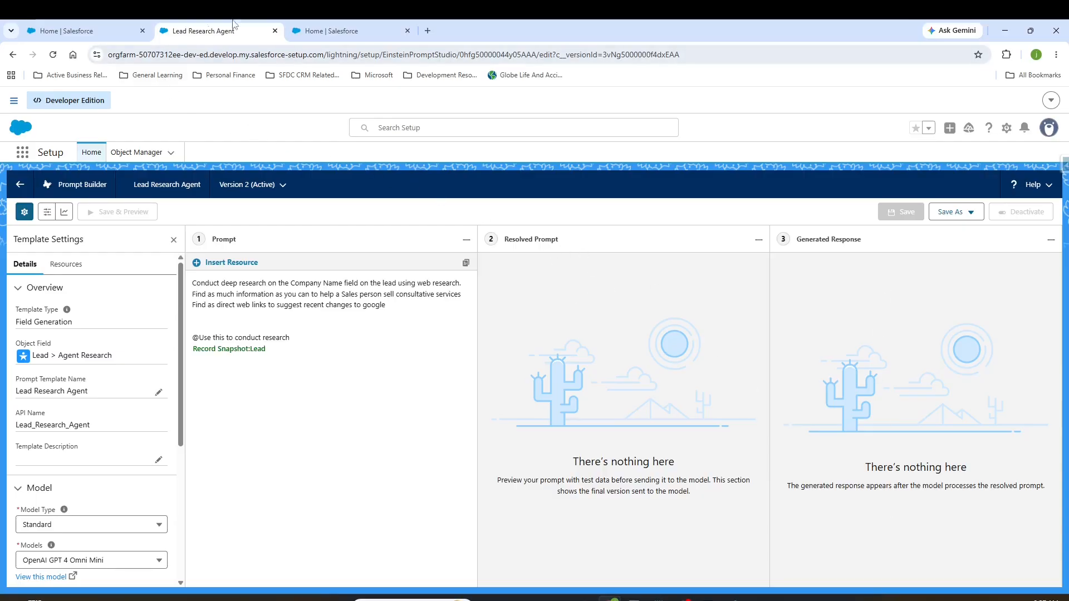
Step: Open the Beacon Edge Devices lead from All Open Leads and locate its Agent Research field under Description Information
{"action": "left_click", "coordinate": [312, 31]}
{"action": "left_click", "coordinate": [114, 28]}
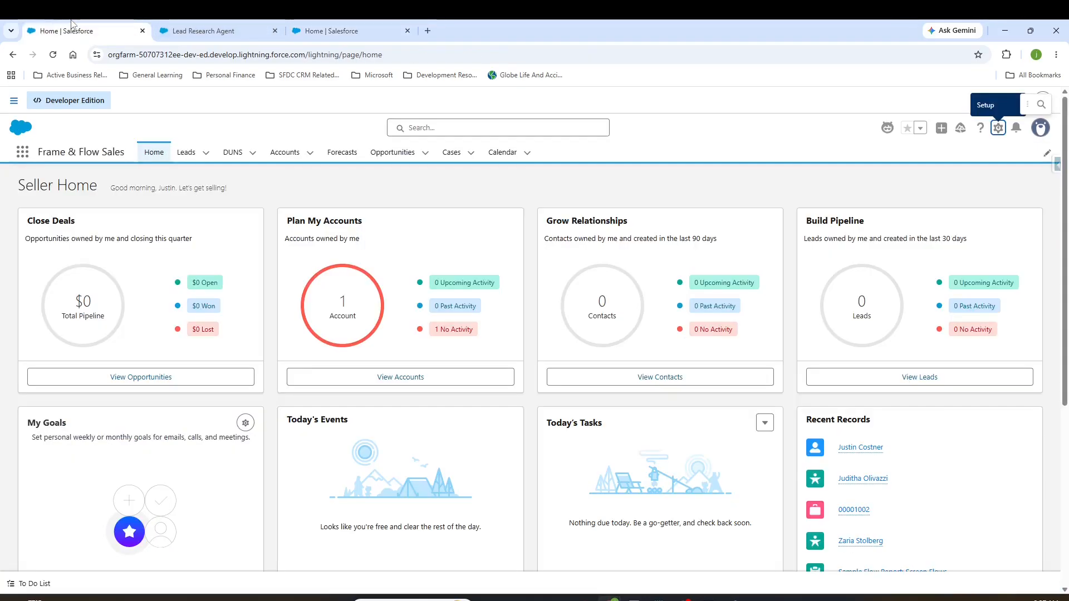
{"action": "left_click", "coordinate": [199, 155]}
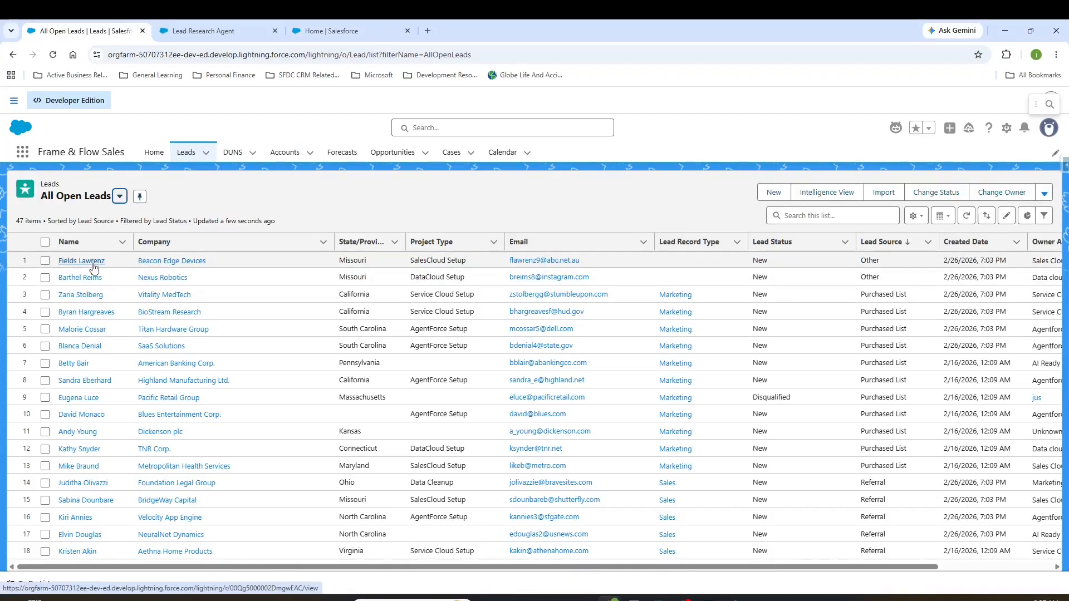
{"action": "left_click", "coordinate": [93, 266]}
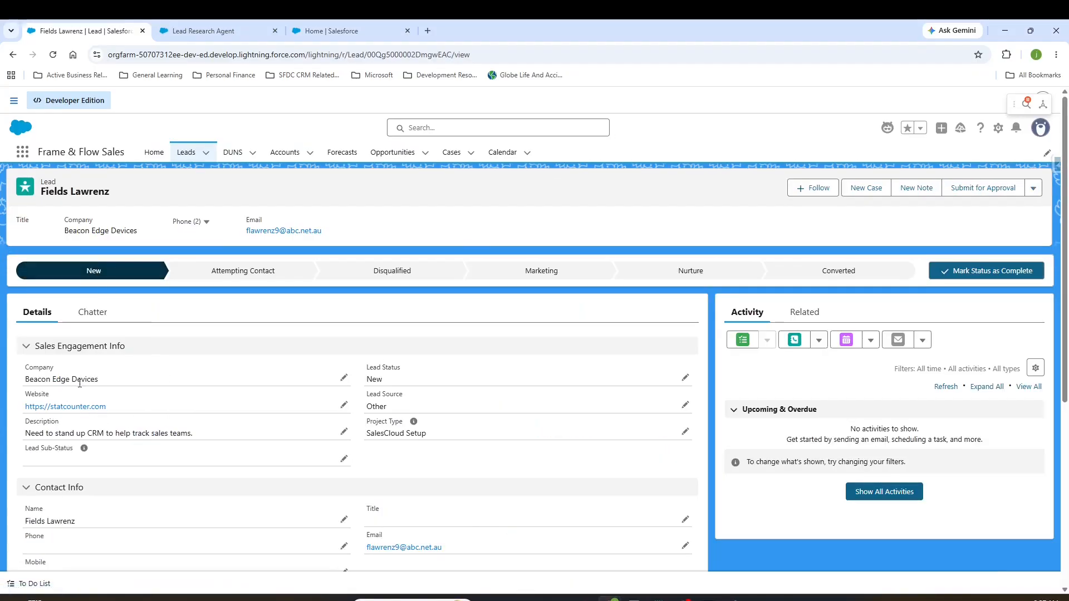
{"action": "scroll", "coordinate": [447, 381], "scroll_direction": "down", "scroll_amount": 5}
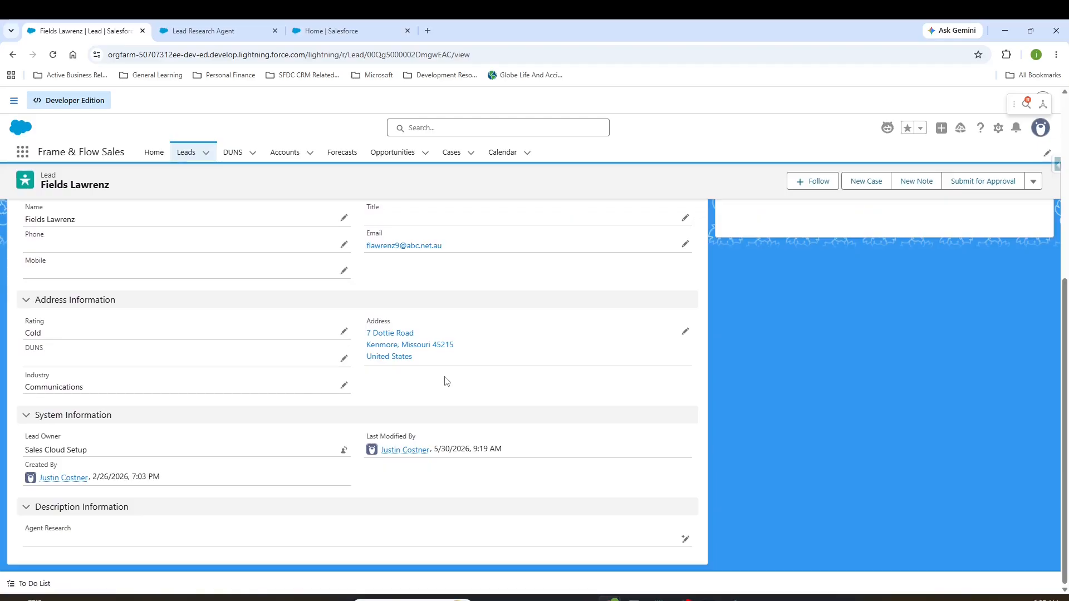
{"action": "left_click_drag", "start_coordinate": [24, 529], "coordinate": [88, 539]}
{"action": "left_click", "coordinate": [827, 534]}
Step: Open the lead's page layout in Lightning App Builder and inspect the prompt template assigned to the Agent Research field
{"action": "left_click", "coordinate": [998, 128]}
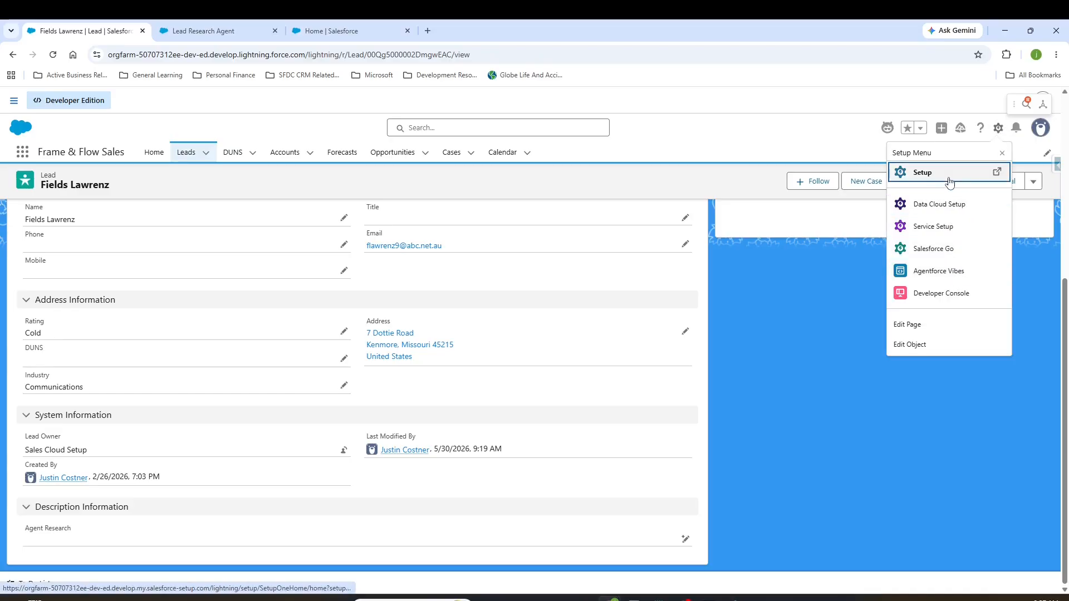
{"action": "left_click", "coordinate": [927, 323]}
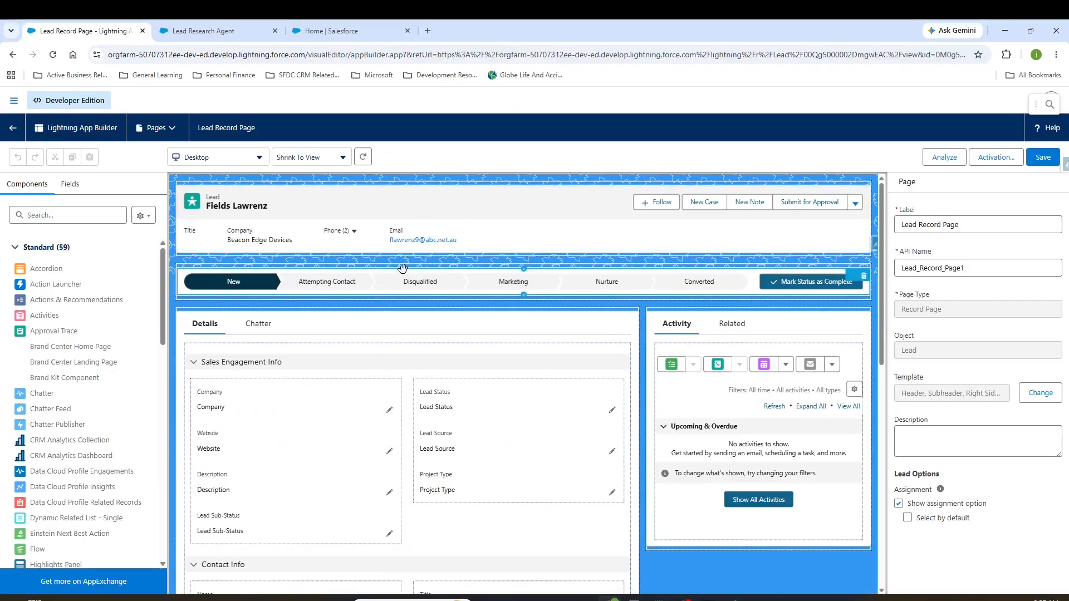
{"action": "scroll", "coordinate": [367, 344], "scroll_direction": "down", "scroll_amount": 3}
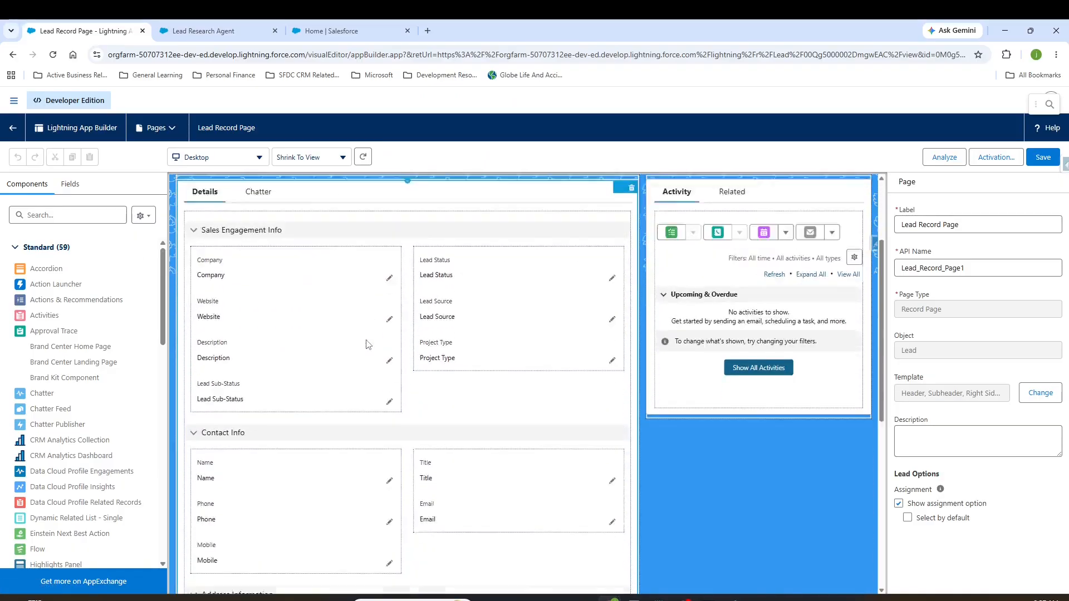
{"action": "scroll", "coordinate": [367, 344], "scroll_direction": "down", "scroll_amount": 8}
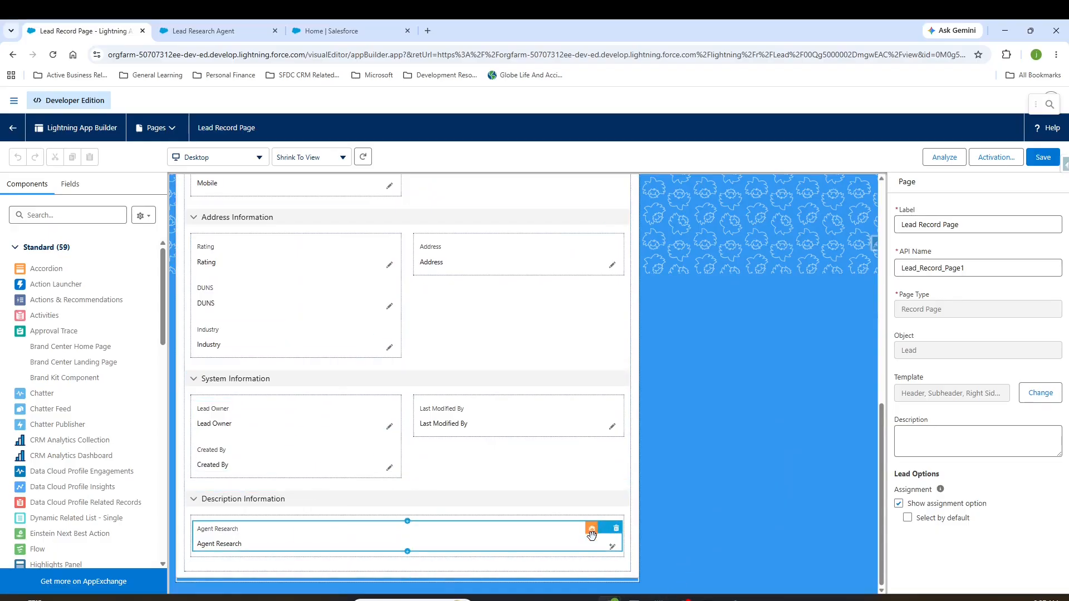
{"action": "left_click", "coordinate": [573, 534]}
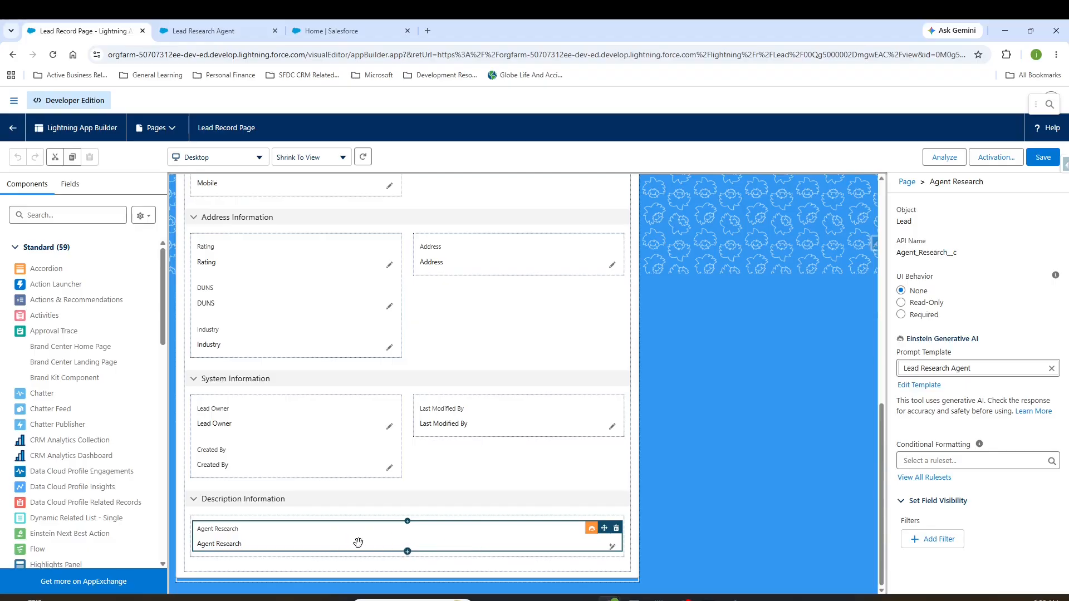
Step: Return to the lead record, start editing the Agent Research field, and generate its content with Einstein
{"action": "left_click", "coordinate": [12, 128]}
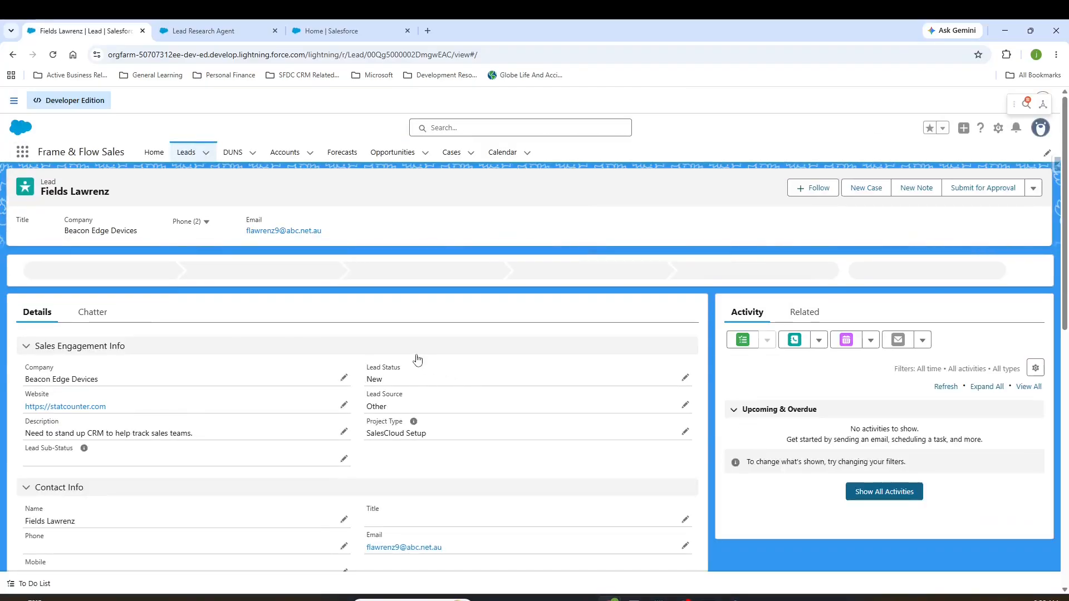
{"action": "scroll", "coordinate": [417, 360], "scroll_direction": "down", "scroll_amount": 6}
{"action": "left_click", "coordinate": [684, 539]}
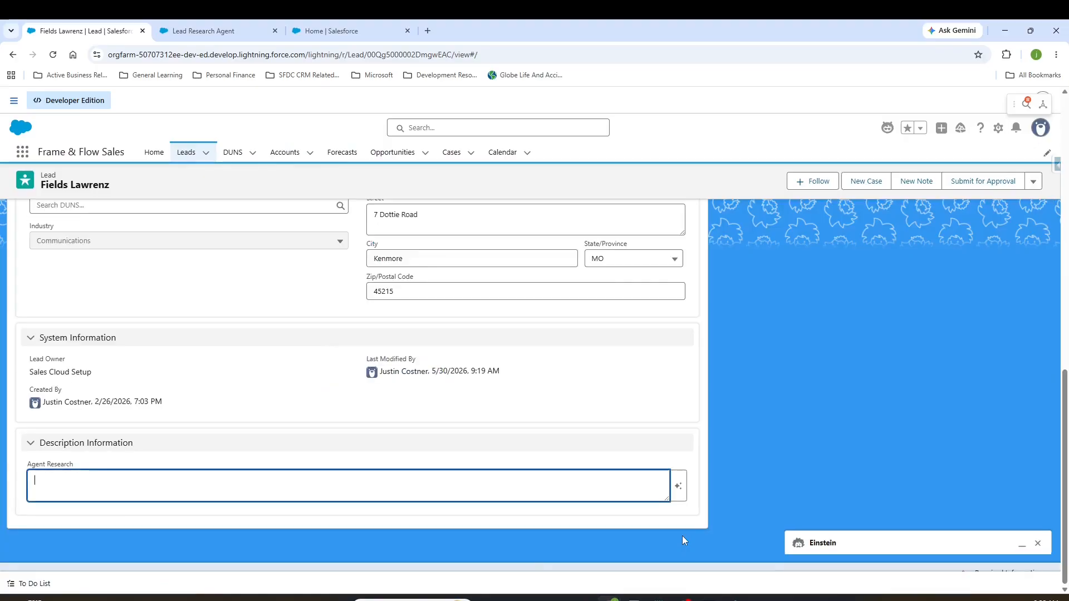
{"action": "left_click", "coordinate": [679, 489]}
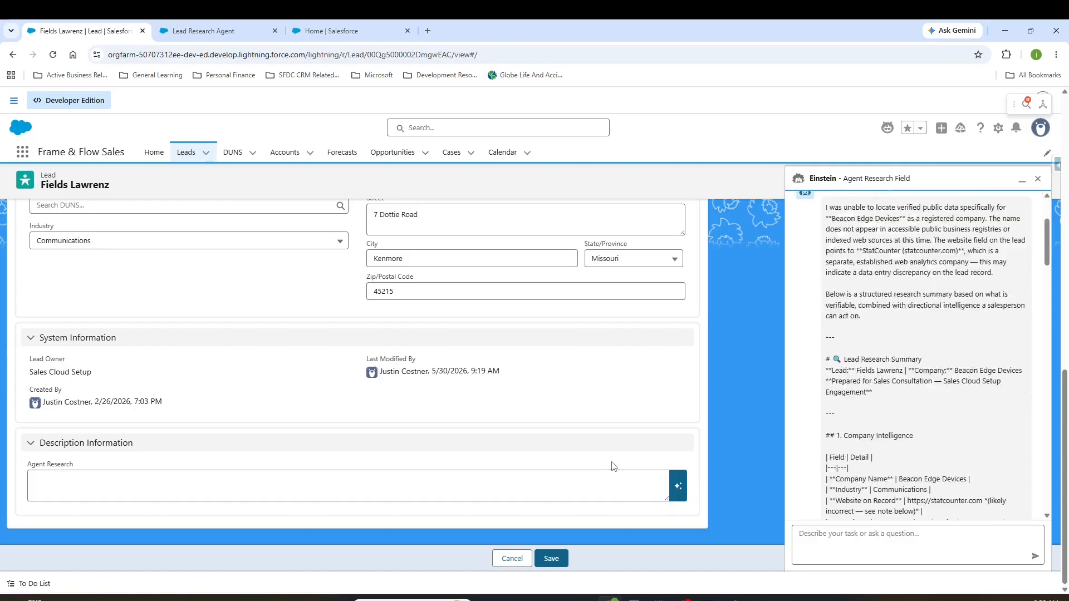
Step: Skim the generated Agent Research response and compare its opening statement with the lead's company and website details
{"action": "scroll", "coordinate": [931, 415], "scroll_direction": "up", "scroll_amount": 3}
{"action": "scroll", "coordinate": [931, 415], "scroll_direction": "up", "scroll_amount": 15}
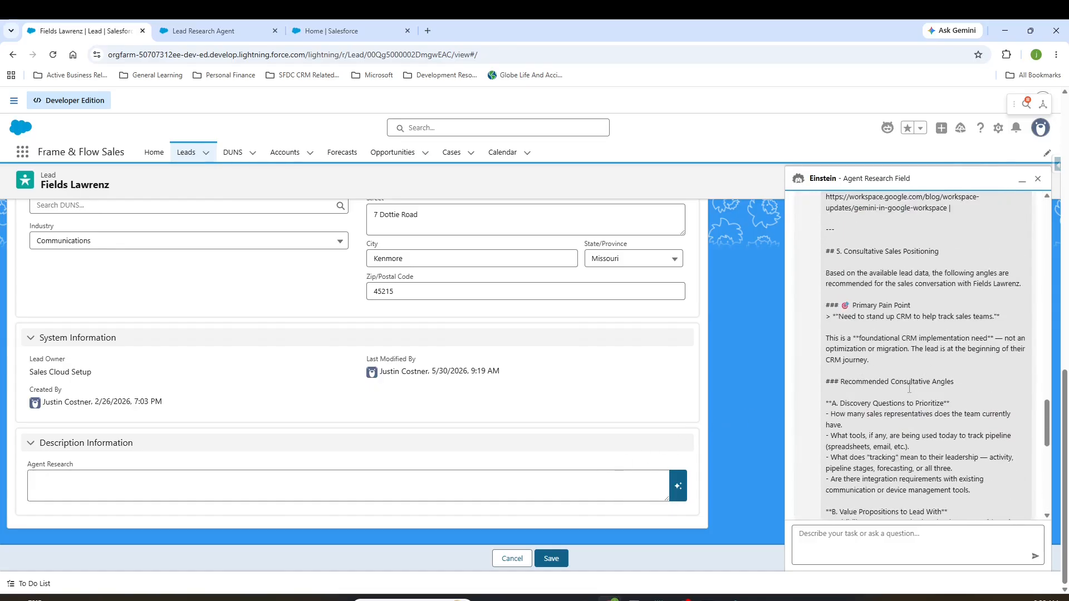
{"action": "scroll", "coordinate": [909, 388], "scroll_direction": "up", "scroll_amount": 15}
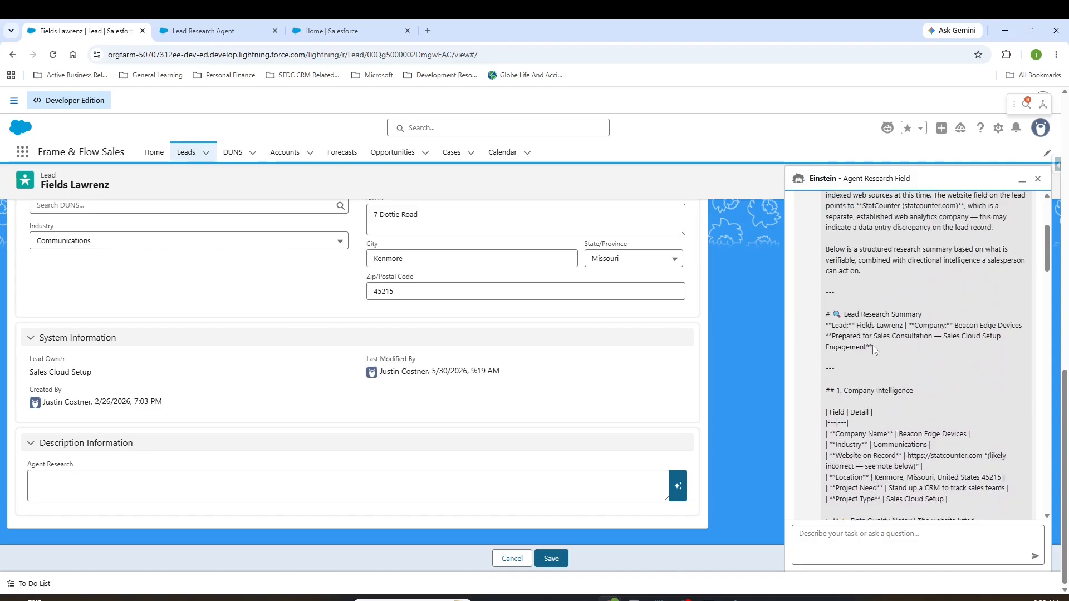
{"action": "scroll", "coordinate": [874, 344], "scroll_direction": "up", "scroll_amount": 5}
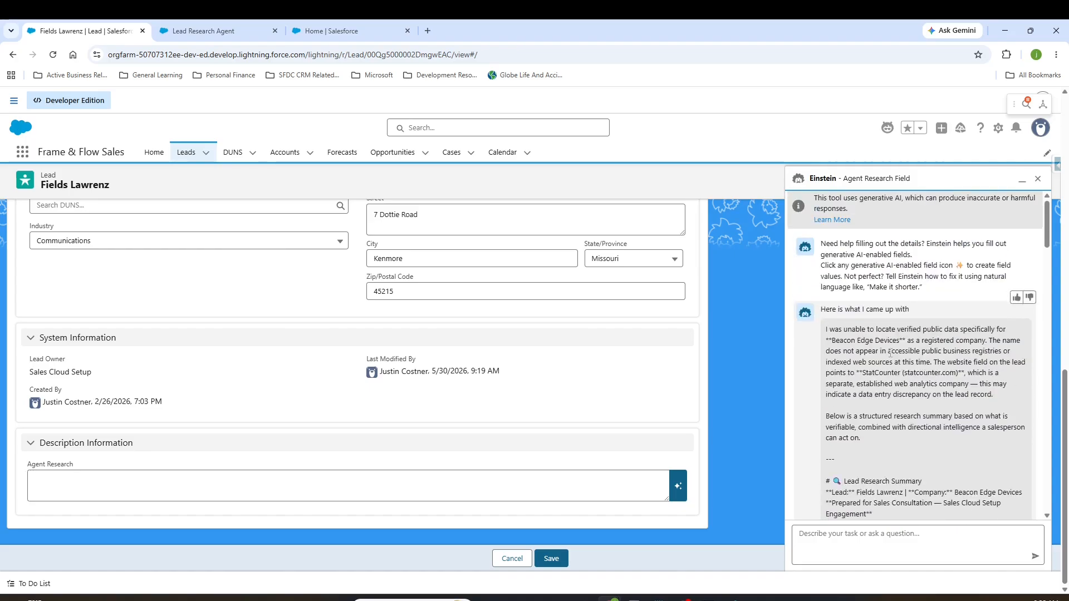
{"action": "left_click_drag", "start_coordinate": [826, 329], "coordinate": [986, 331]}
{"action": "scroll", "coordinate": [322, 405], "scroll_direction": "up", "scroll_amount": 15}
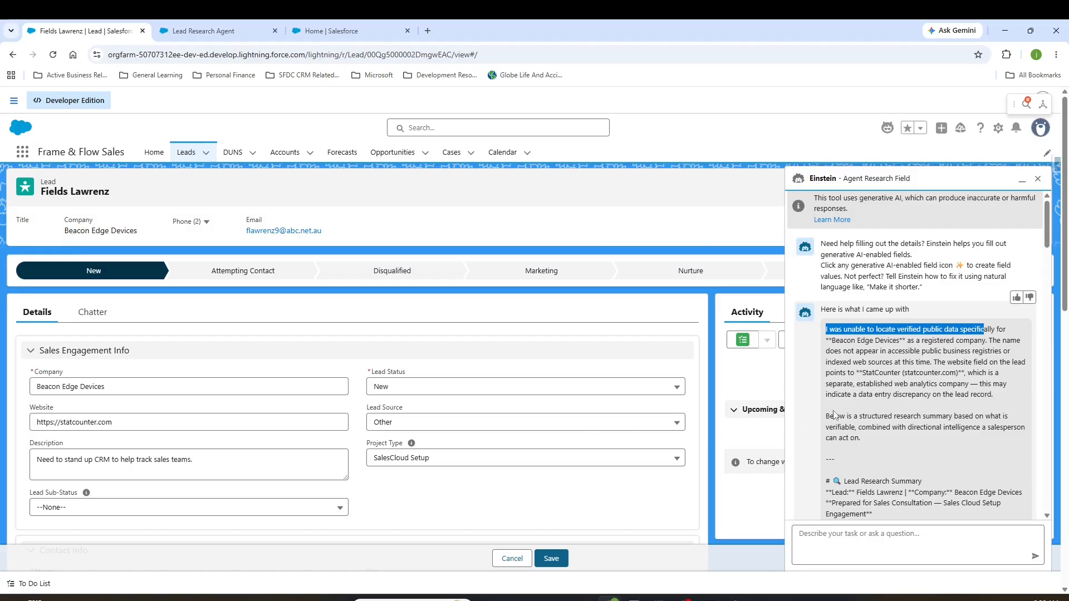
Step: Read the response's Lead Research Summary, Company Intelligence, data quality note and Contextual Inference sections
{"action": "scroll", "coordinate": [1003, 448], "scroll_direction": "down", "scroll_amount": 1}
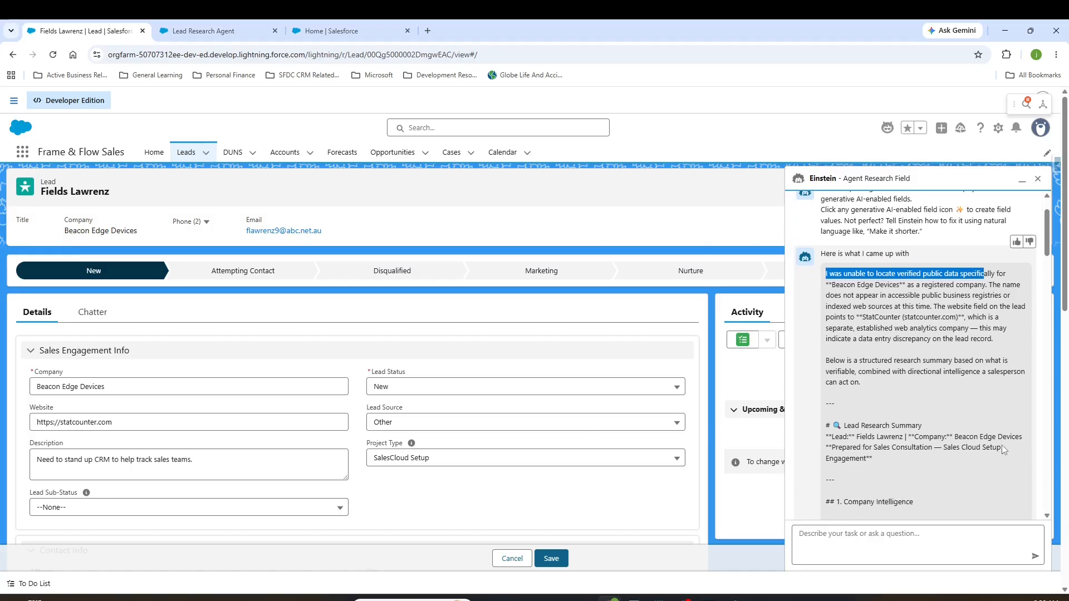
{"action": "scroll", "coordinate": [938, 393], "scroll_direction": "down", "scroll_amount": 2}
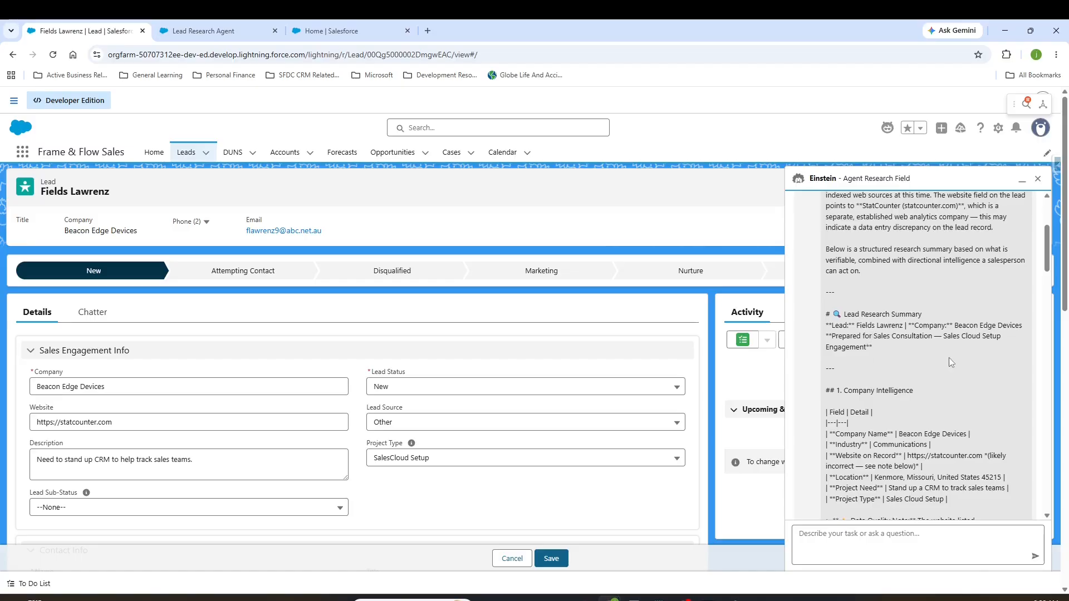
{"action": "scroll", "coordinate": [949, 359], "scroll_direction": "down", "scroll_amount": 2}
{"action": "scroll", "coordinate": [917, 407], "scroll_direction": "down", "scroll_amount": 3}
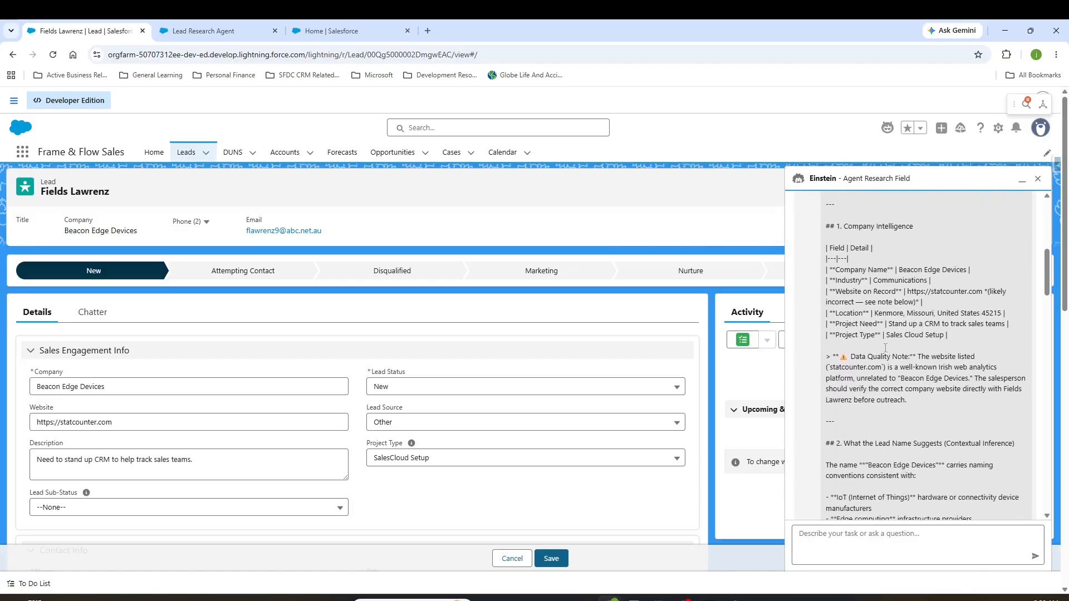
{"action": "scroll", "coordinate": [851, 345], "scroll_direction": "down", "scroll_amount": 1}
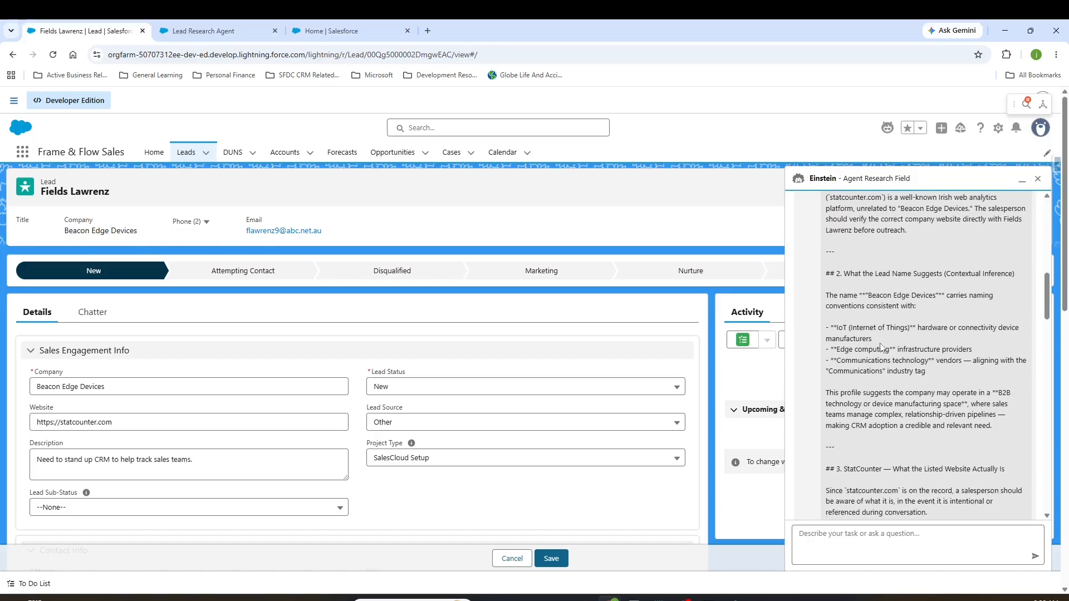
{"action": "left_click_drag", "start_coordinate": [953, 273], "coordinate": [1009, 274]}
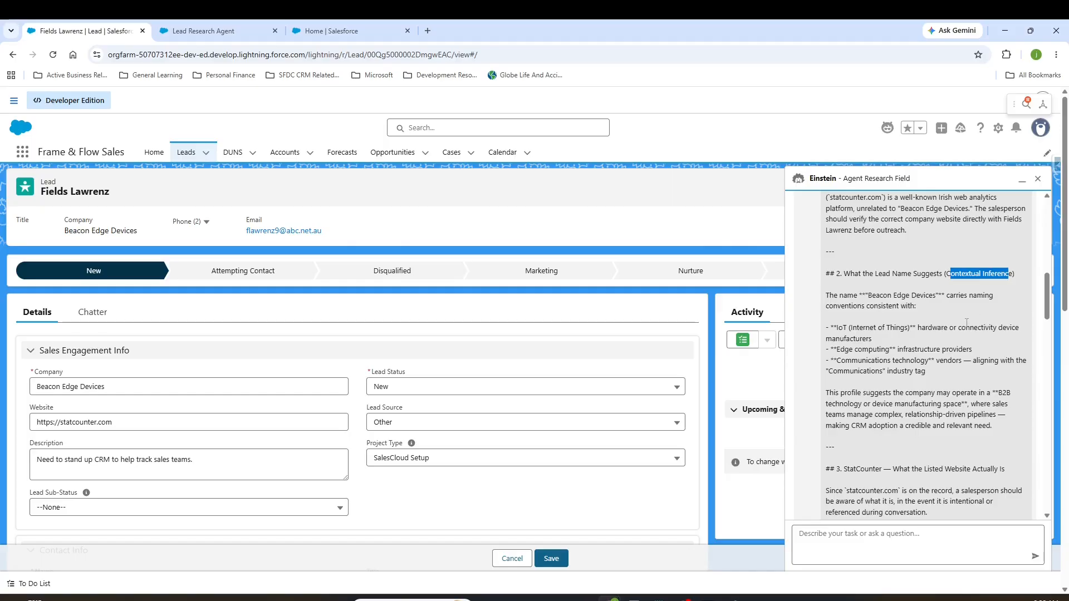
Step: Read the generated response's StatCounter website section and its Recent Google Changes section with the direct web links
{"action": "scroll", "coordinate": [935, 357], "scroll_direction": "down", "scroll_amount": 2}
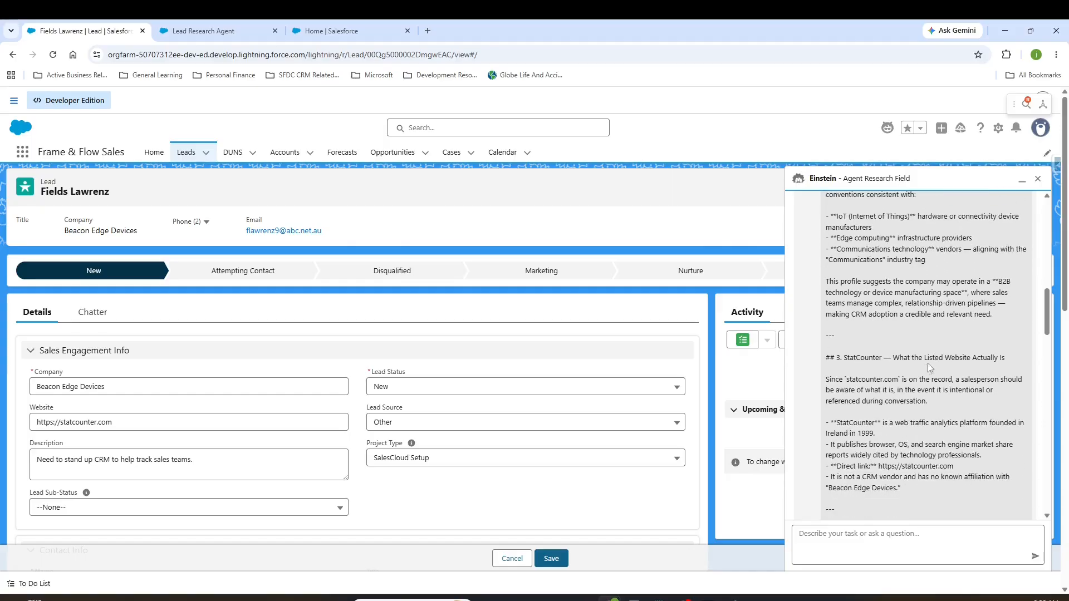
{"action": "scroll", "coordinate": [964, 409], "scroll_direction": "down", "scroll_amount": 5}
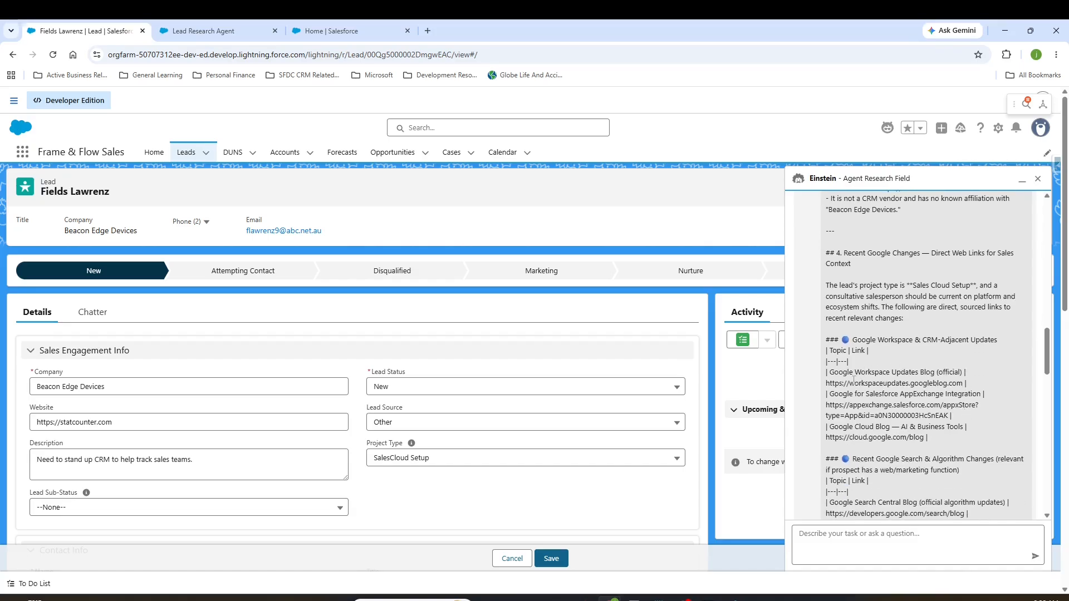
{"action": "left_click_drag", "start_coordinate": [837, 372], "coordinate": [998, 385]}
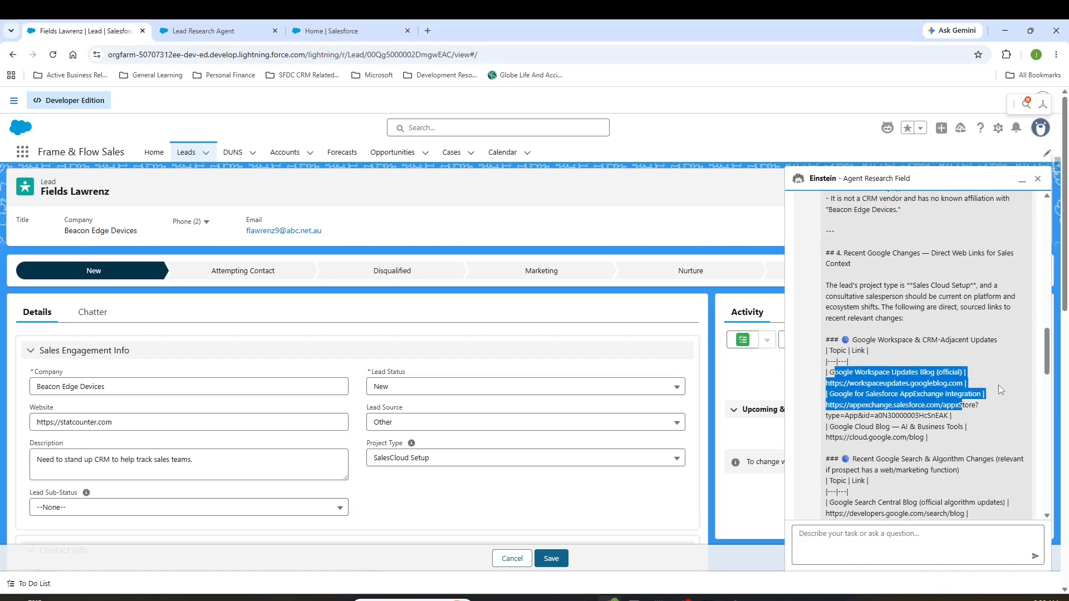
{"action": "left_click", "coordinate": [997, 385]}
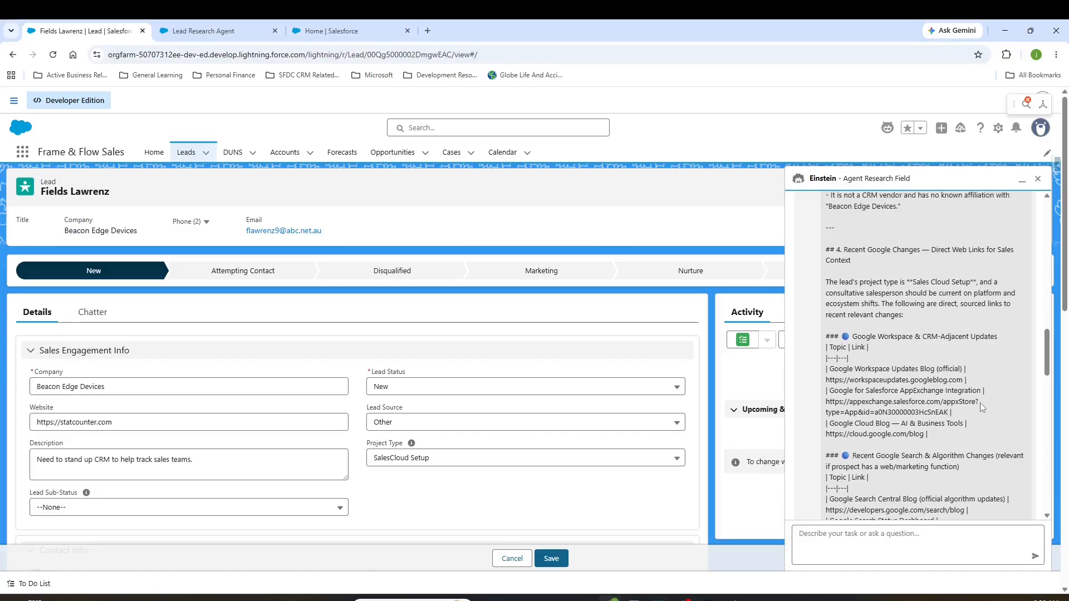
{"action": "scroll", "coordinate": [980, 402], "scroll_direction": "down", "scroll_amount": 4}
{"action": "scroll", "coordinate": [980, 402], "scroll_direction": "down", "scroll_amount": 4}
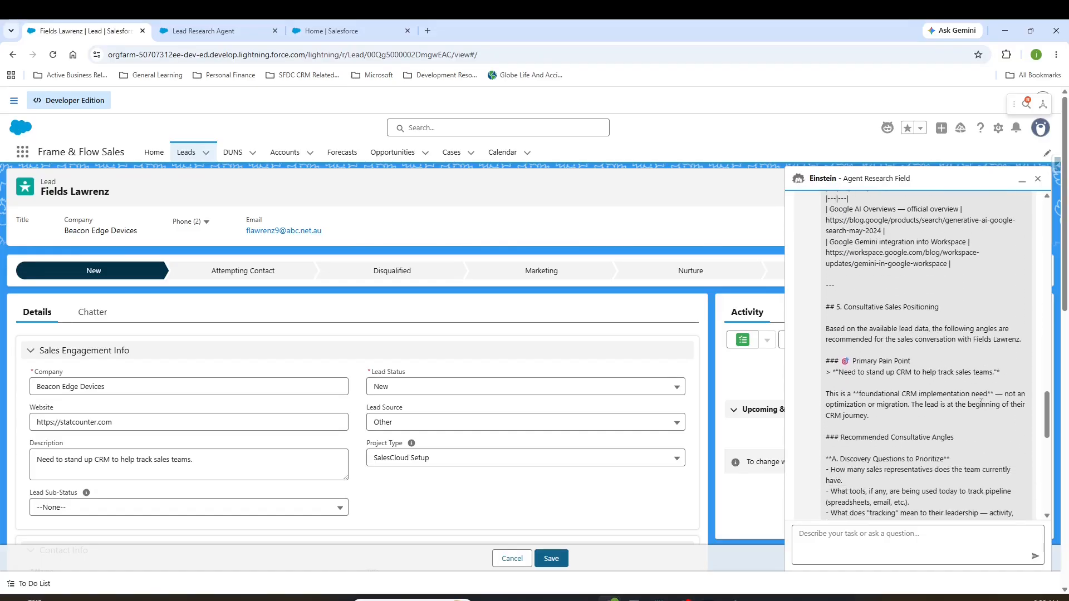
Step: Read the Consultative Sales Positioning section, including discovery questions and value propositions, through to the Recommended Next Steps for the Salesperson
{"action": "scroll", "coordinate": [980, 403], "scroll_direction": "down", "scroll_amount": 2}
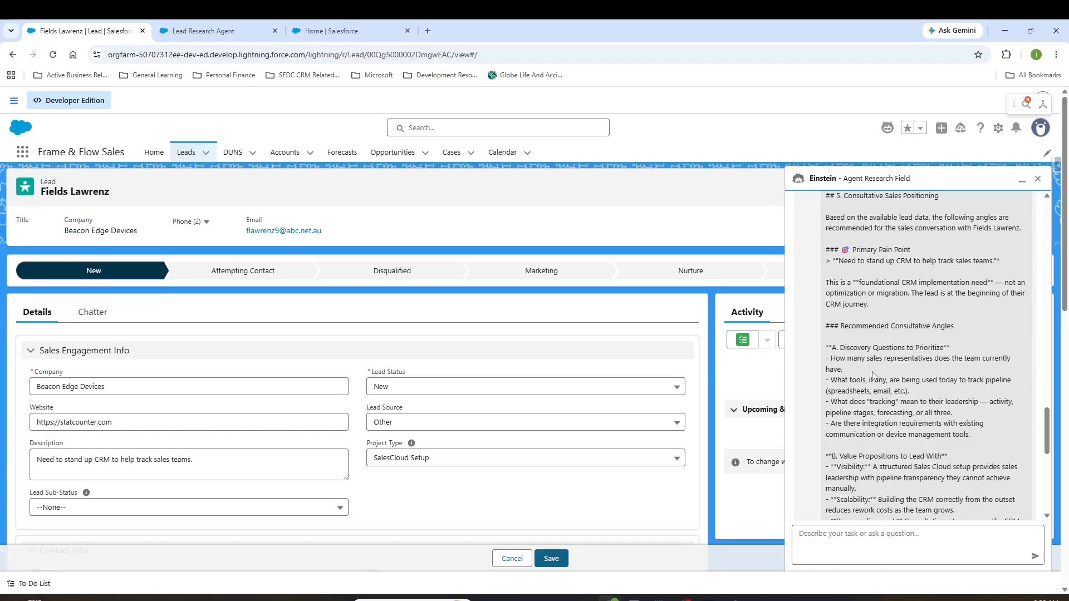
{"action": "mouse_move", "coordinate": [832, 354]}
{"action": "left_mouse_down"}
{"action": "mouse_move", "coordinate": [949, 348]}
{"action": "mouse_move", "coordinate": [829, 335]}
{"action": "mouse_move", "coordinate": [826, 363]}
{"action": "left_mouse_up"}
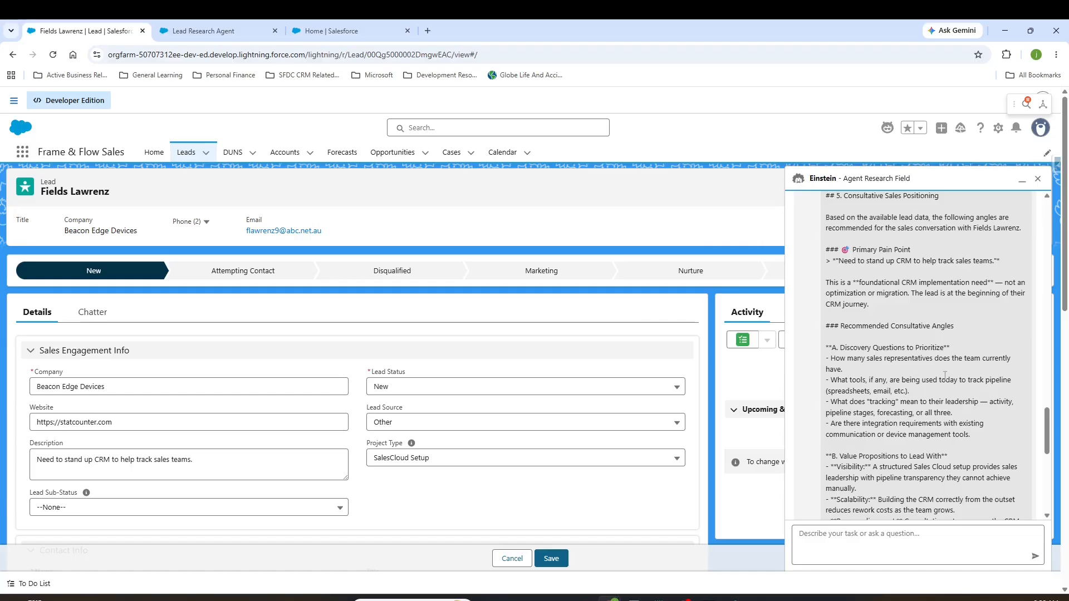
{"action": "scroll", "coordinate": [878, 376], "scroll_direction": "down", "scroll_amount": 1}
{"action": "scroll", "coordinate": [876, 380], "scroll_direction": "down", "scroll_amount": 2}
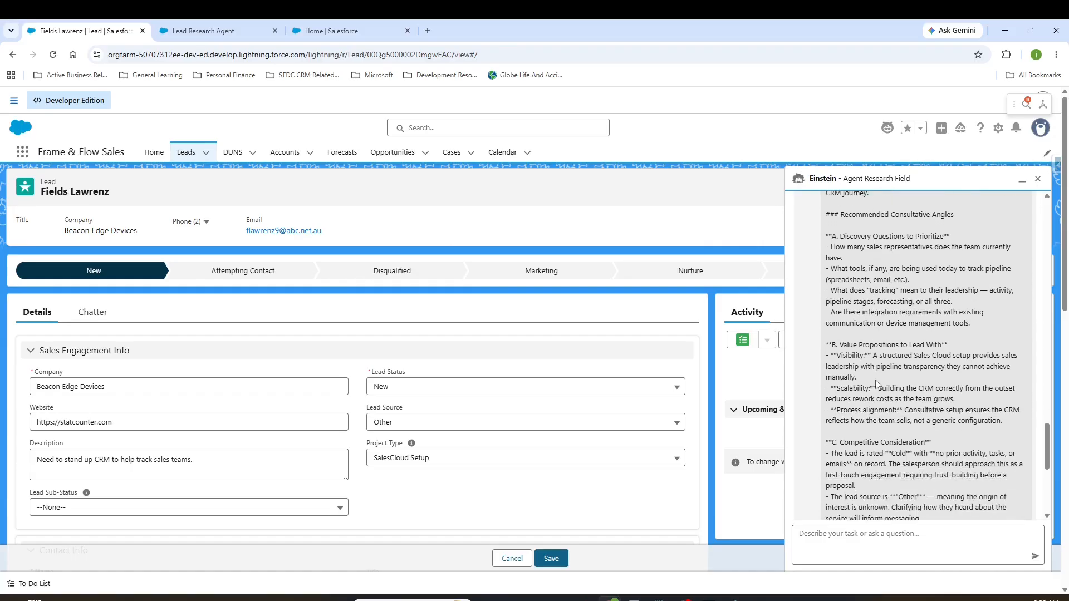
{"action": "left_click_drag", "start_coordinate": [835, 308], "coordinate": [893, 345]}
{"action": "left_click", "coordinate": [912, 374]}
{"action": "scroll", "coordinate": [916, 391], "scroll_direction": "down", "scroll_amount": 1}
{"action": "scroll", "coordinate": [915, 391], "scroll_direction": "down", "scroll_amount": 4}
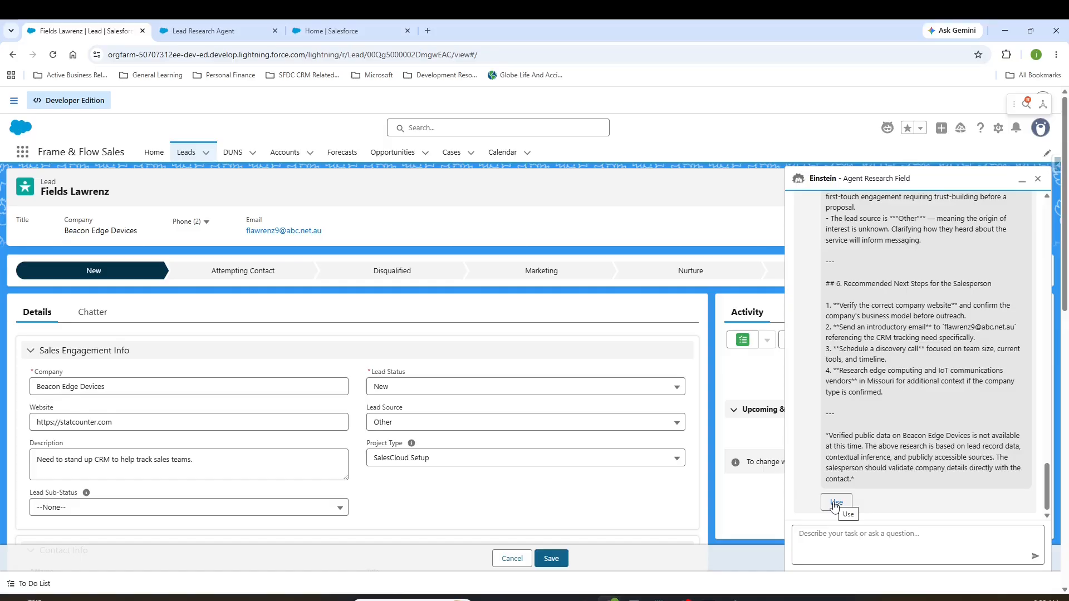
Step: Insert the generated response into the lead's Agent Research field and save the record
{"action": "left_click", "coordinate": [834, 505]}
{"action": "scroll", "coordinate": [625, 424], "scroll_direction": "down", "scroll_amount": 15}
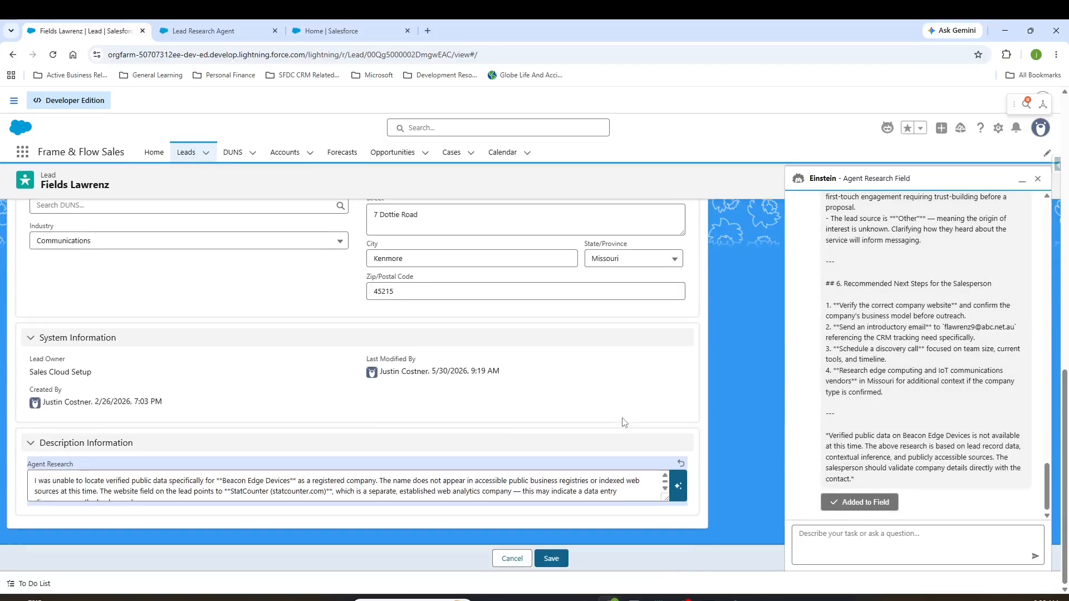
{"action": "left_click", "coordinate": [550, 555]}
Step: Look through the saved Agent Research text on the lead record, from the opening statement to the Google links
{"action": "scroll", "coordinate": [509, 329], "scroll_direction": "down", "scroll_amount": 5}
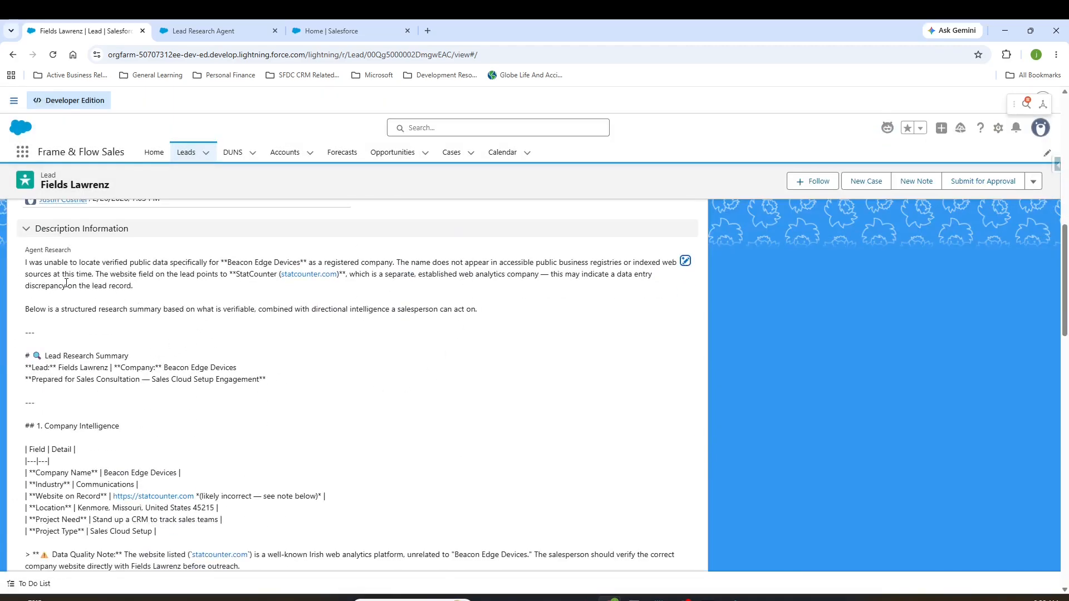
{"action": "scroll", "coordinate": [66, 284], "scroll_direction": "down", "scroll_amount": 3}
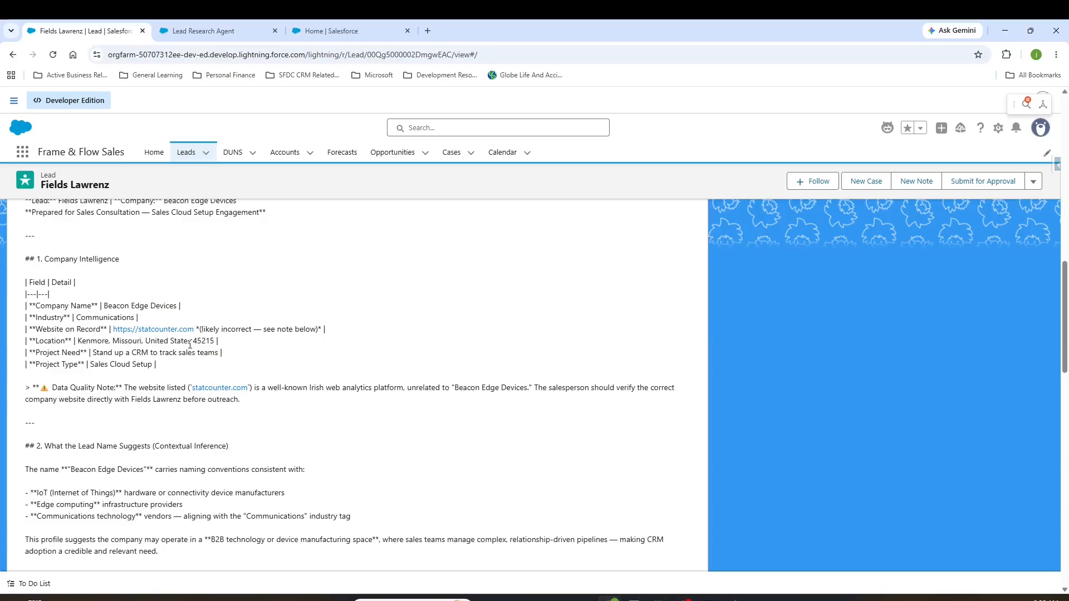
{"action": "scroll", "coordinate": [190, 345], "scroll_direction": "down", "scroll_amount": 9}
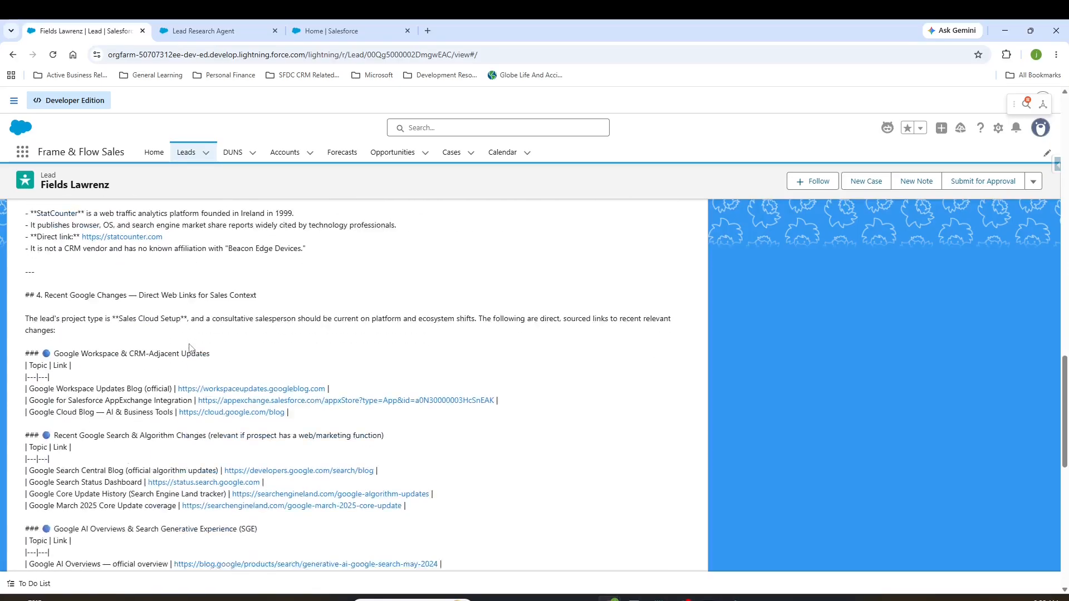
{"action": "scroll", "coordinate": [190, 348], "scroll_direction": "down", "scroll_amount": 12}
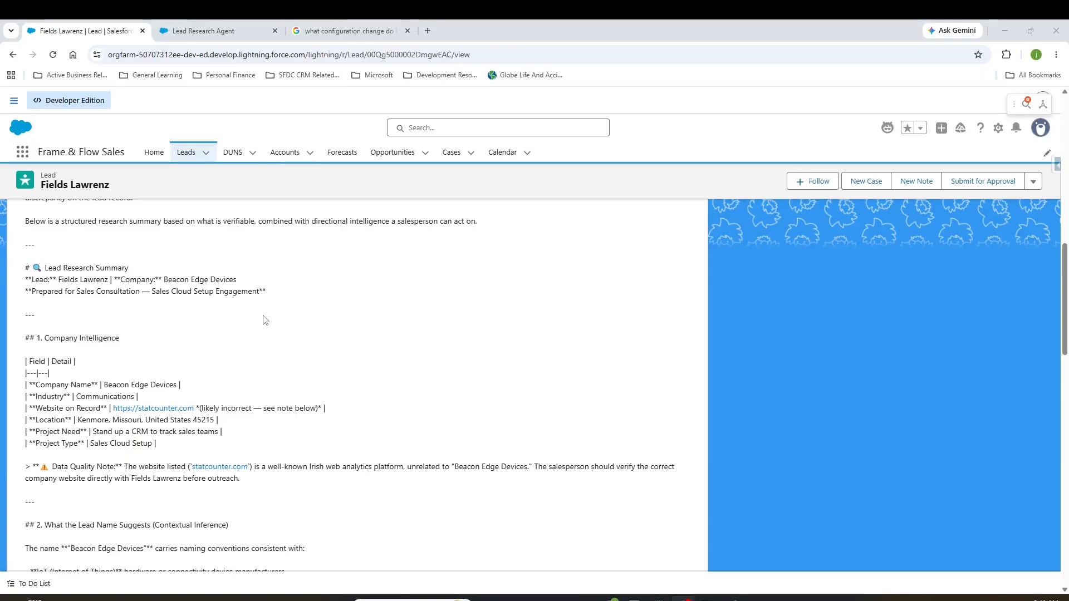
Step: Check the lead's Sales Engagement Info, including the website, against the existing Agent Research content
{"action": "scroll", "coordinate": [265, 321], "scroll_direction": "up", "scroll_amount": 10}
{"action": "scroll", "coordinate": [265, 320], "scroll_direction": "up", "scroll_amount": 5}
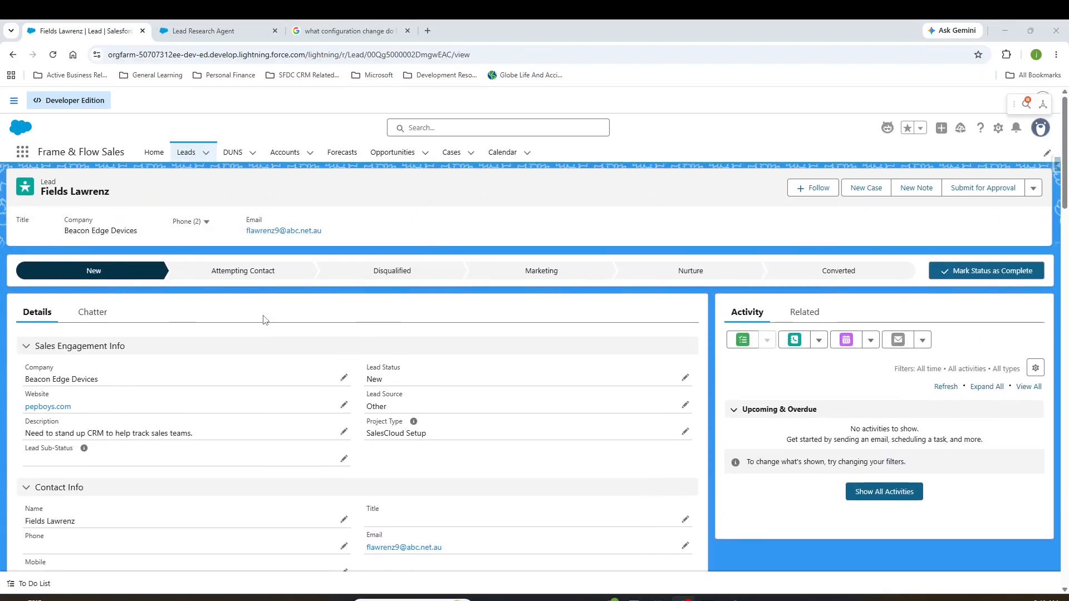
{"action": "scroll", "coordinate": [265, 320], "scroll_direction": "down", "scroll_amount": 10}
{"action": "scroll", "coordinate": [265, 320], "scroll_direction": "down", "scroll_amount": 3}
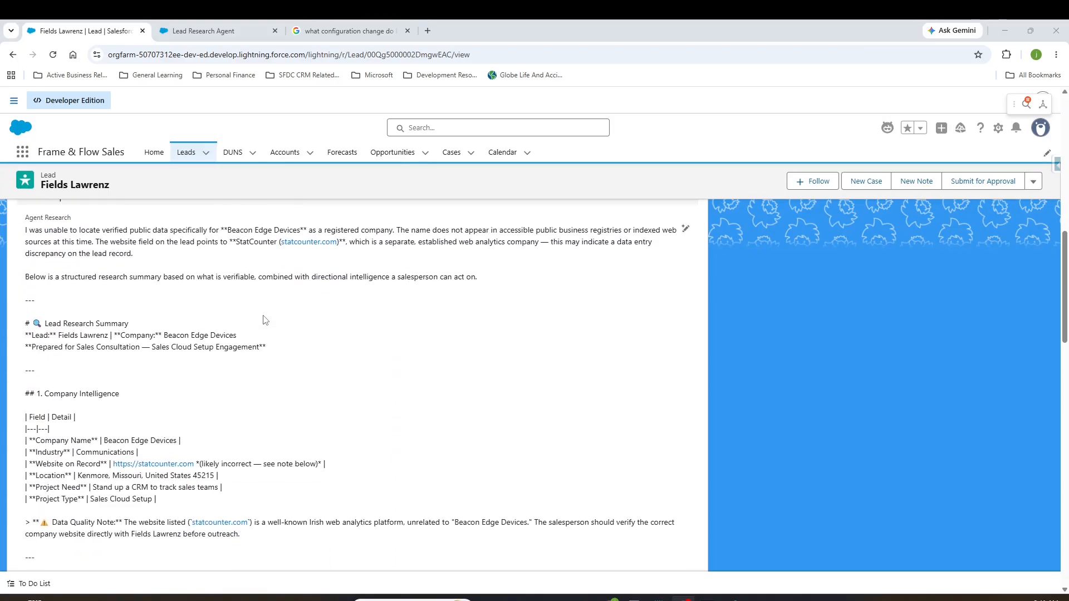